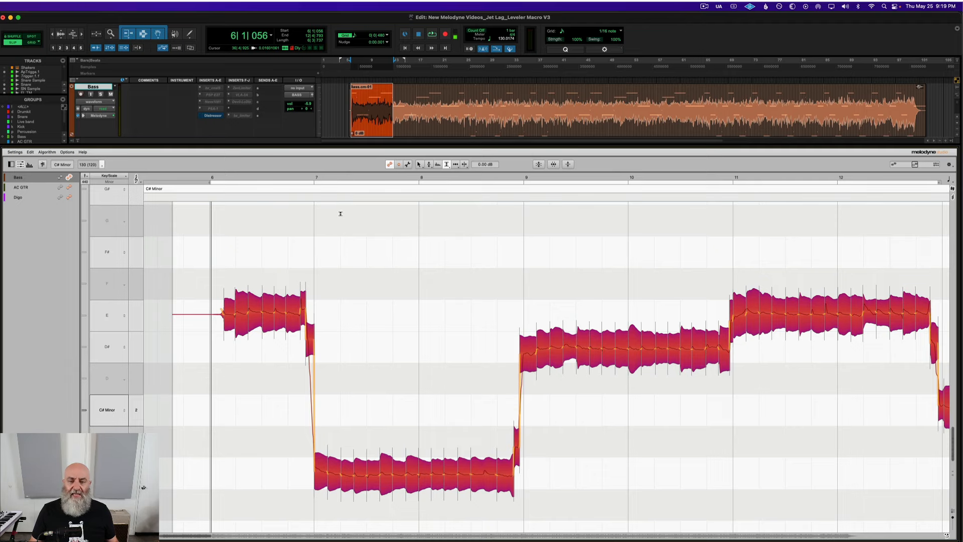
Step: Try raising a single early bass note by 3.16 dB with the Amplitude Tool, and undo the change
key(super+a)
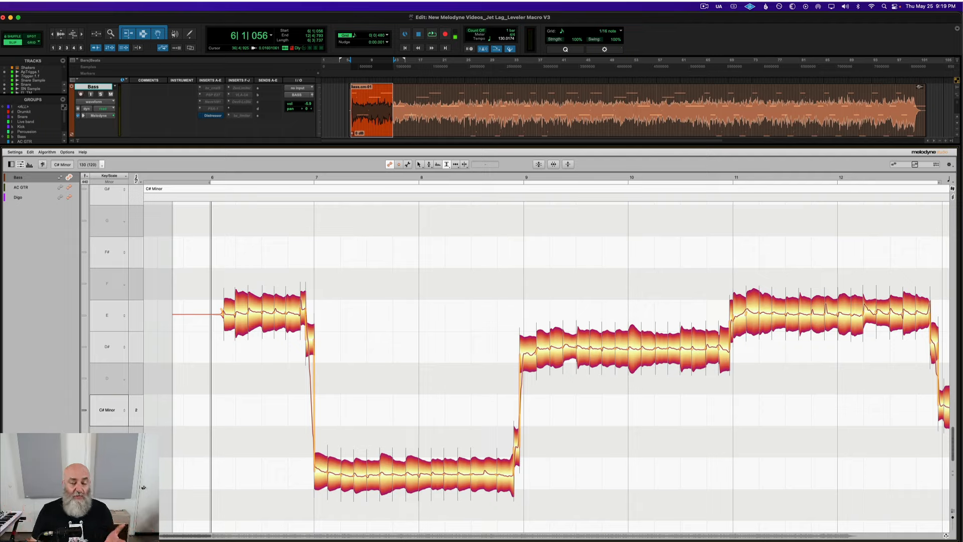
right_click(324, 224)
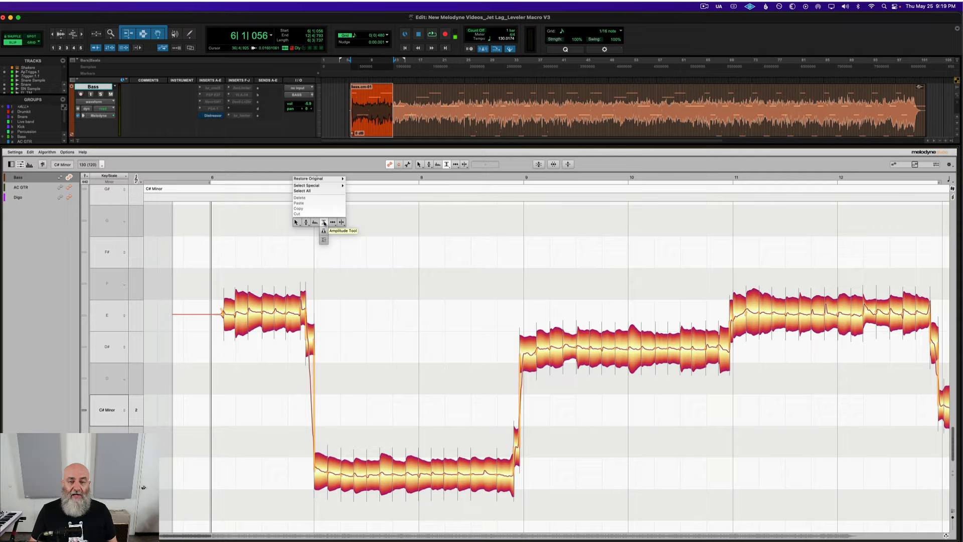
click(324, 224)
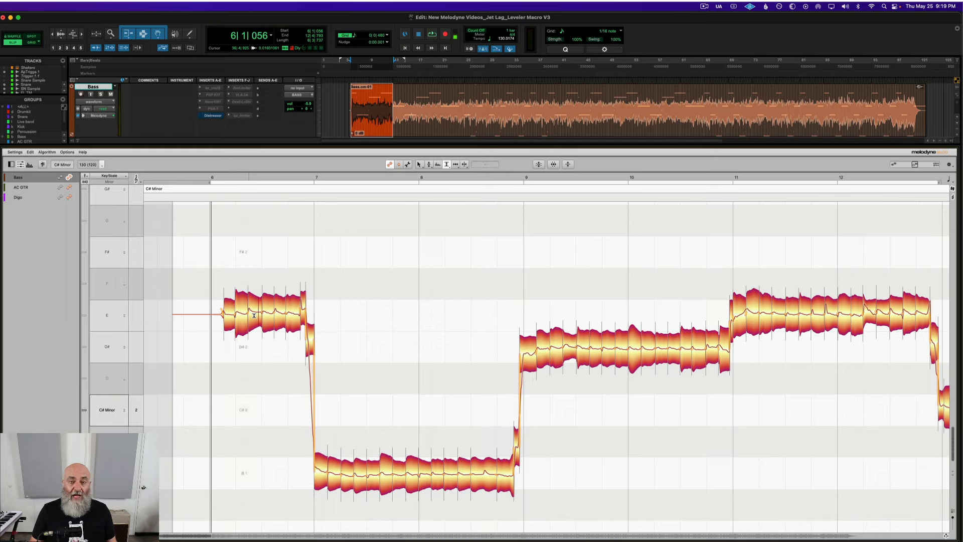
drag(254, 315, 258, 308)
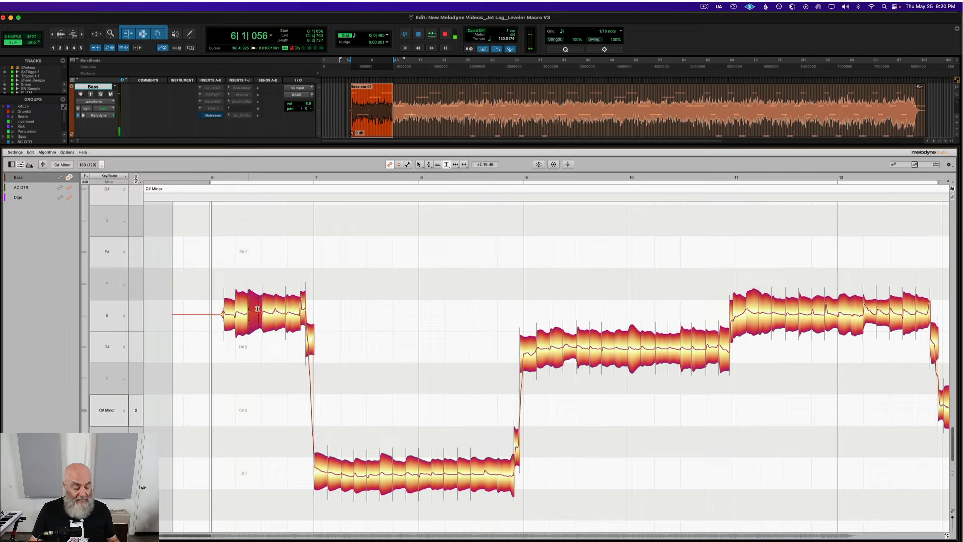
key(super+z)
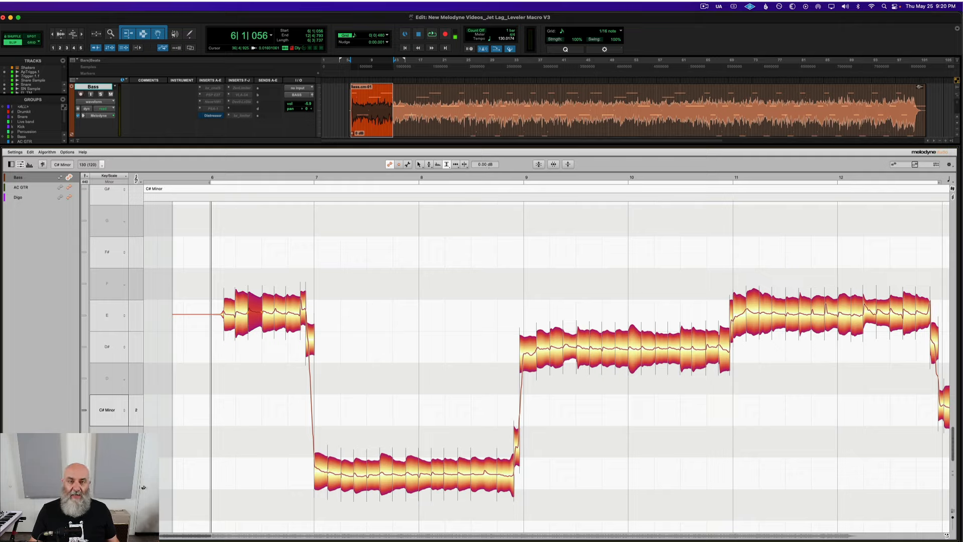
Step: Try levelling the first two bass notes, making quiet notes 84% louder and loud notes 74% quieter, and cancel the macro
click(240, 319)
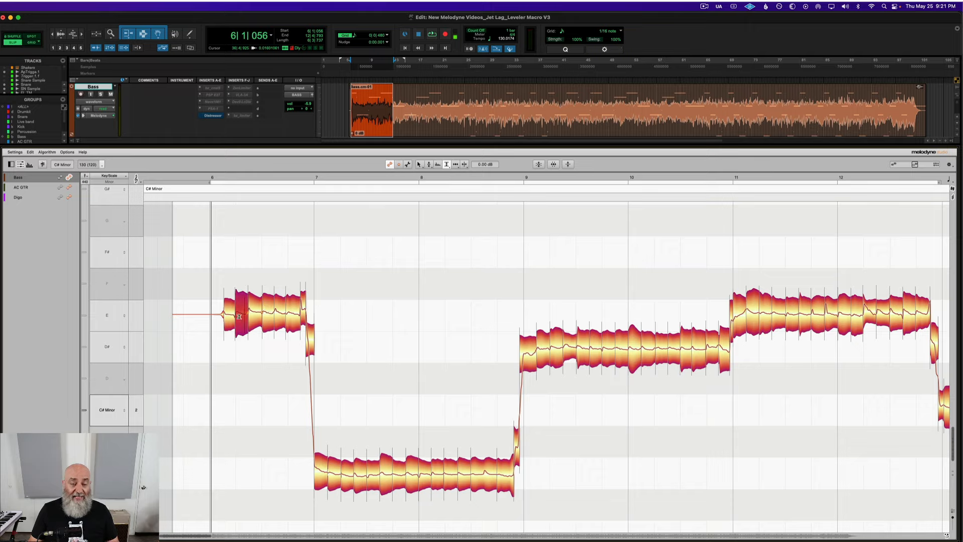
click(567, 164)
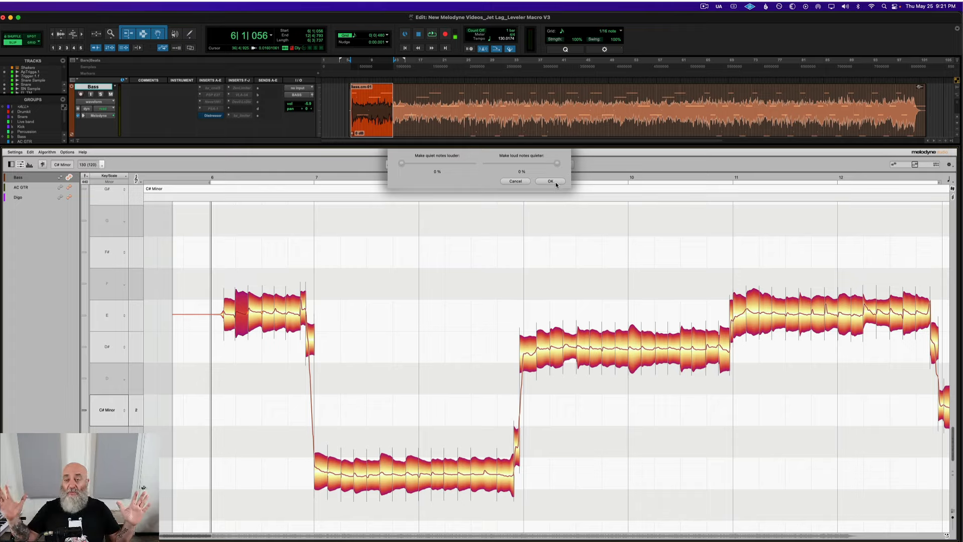
click(517, 181)
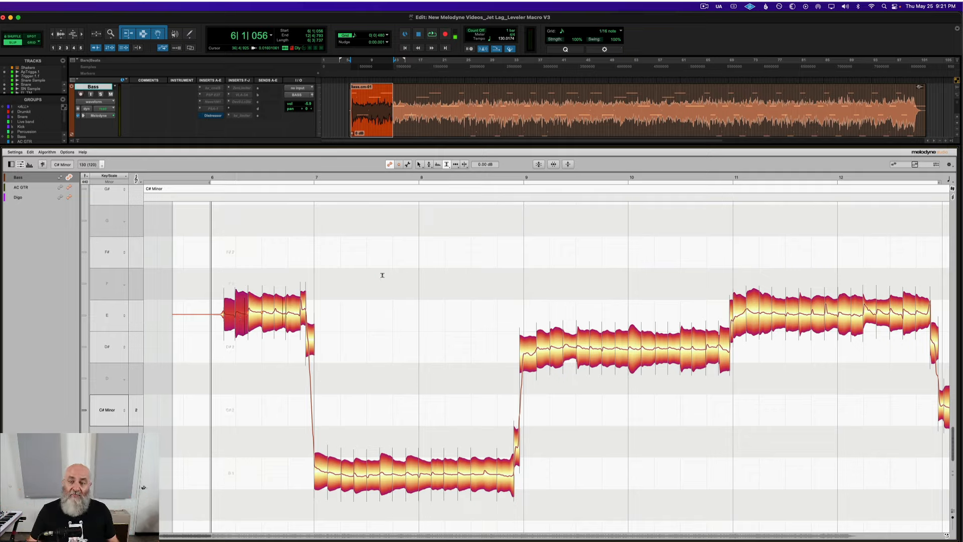
click(569, 164)
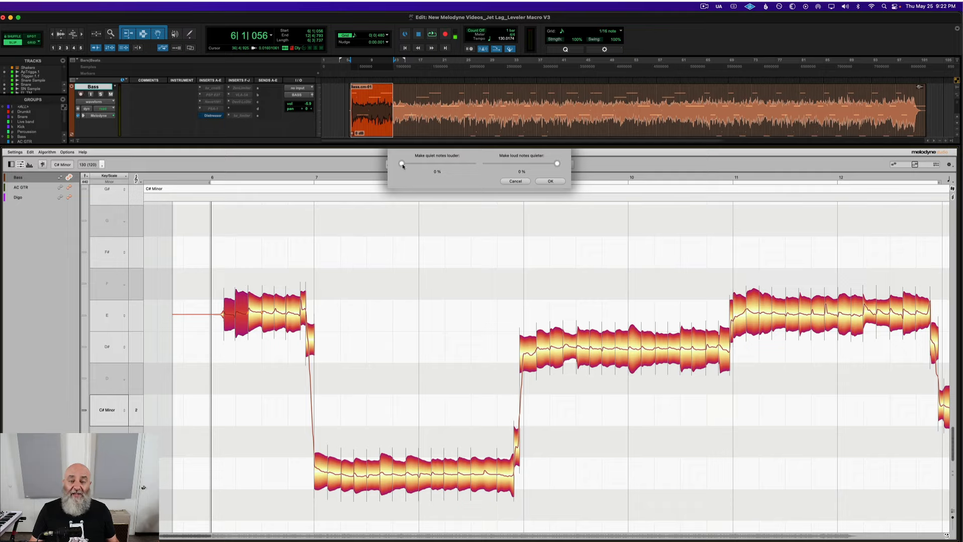
drag(402, 164, 461, 163)
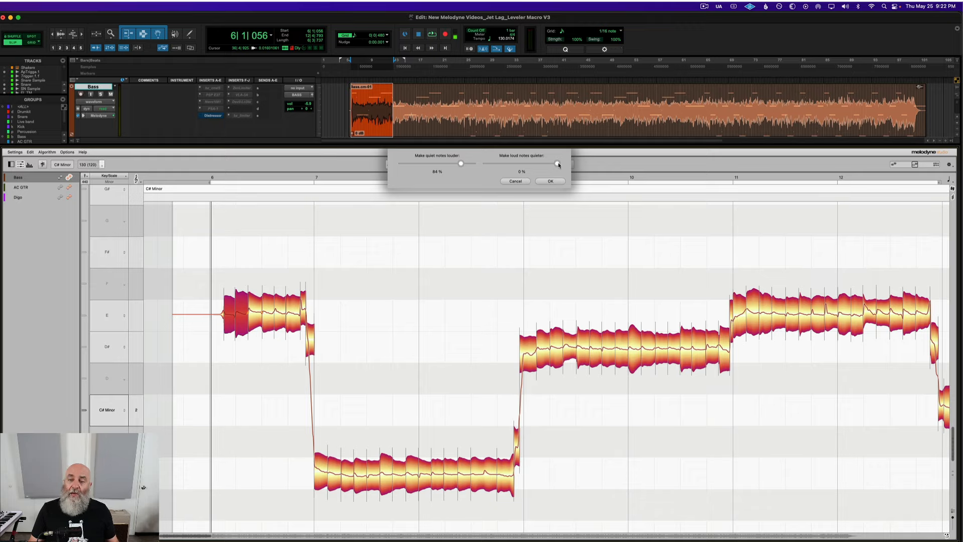
drag(551, 164, 507, 165)
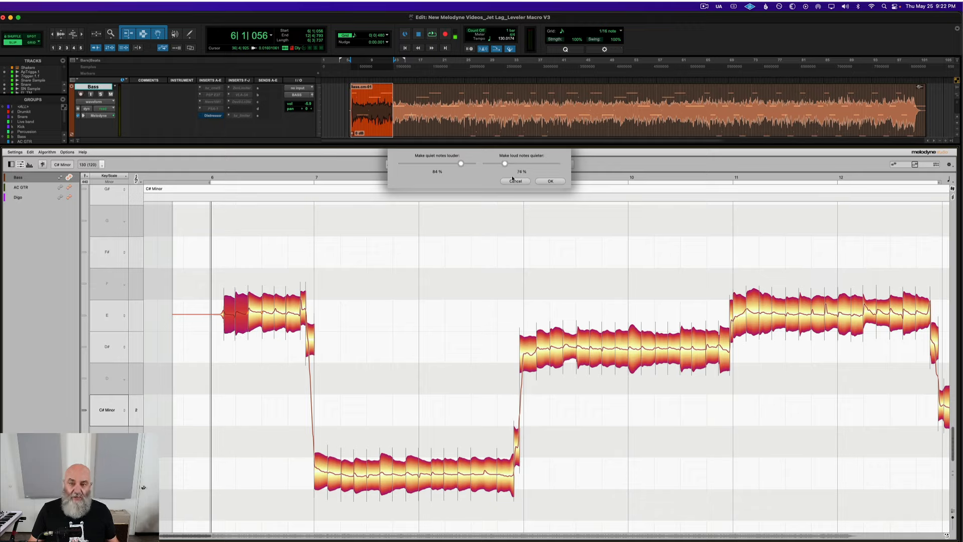
click(514, 181)
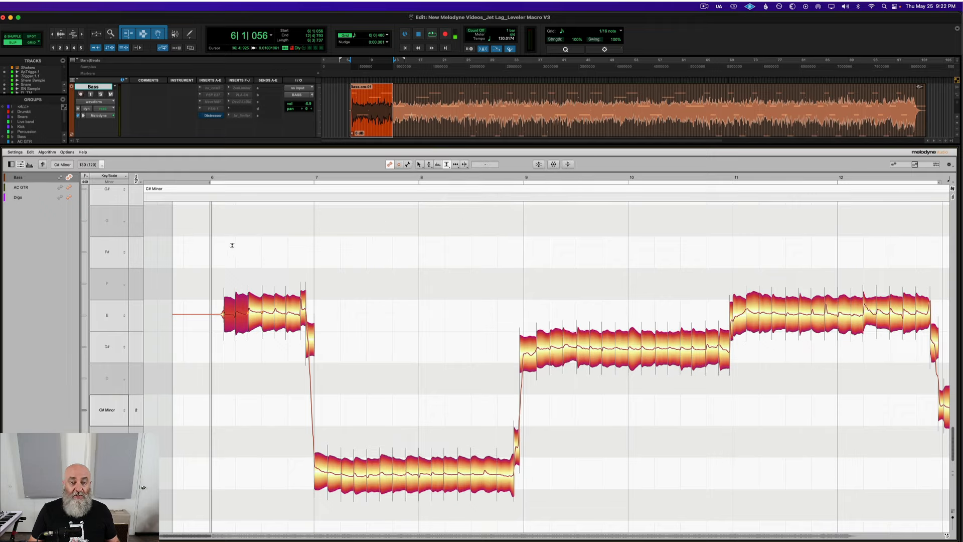
Step: Try making quiet notes 55% louder across the notes of bars 6 to 10, return the amount to 0%, and cancel
drag(213, 250, 703, 474)
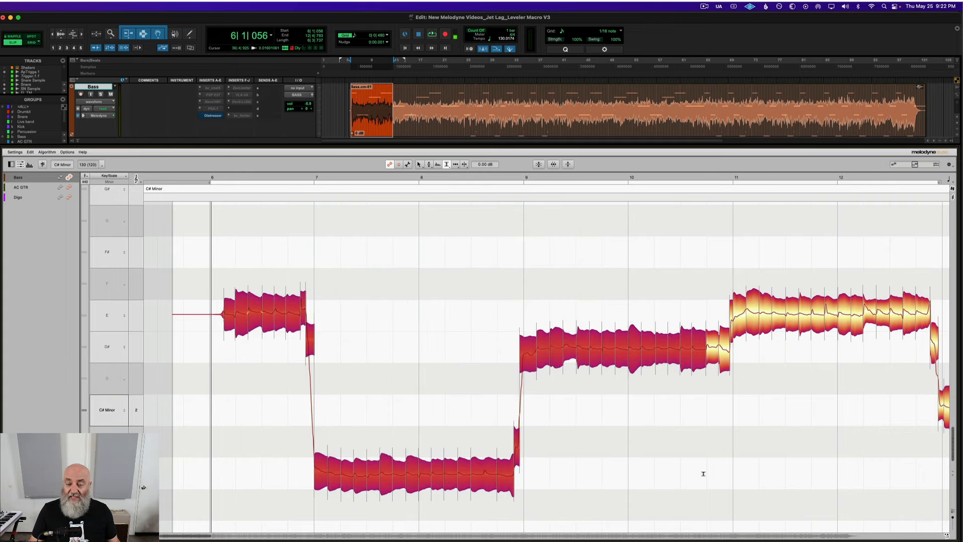
click(568, 164)
drag(403, 164, 443, 164)
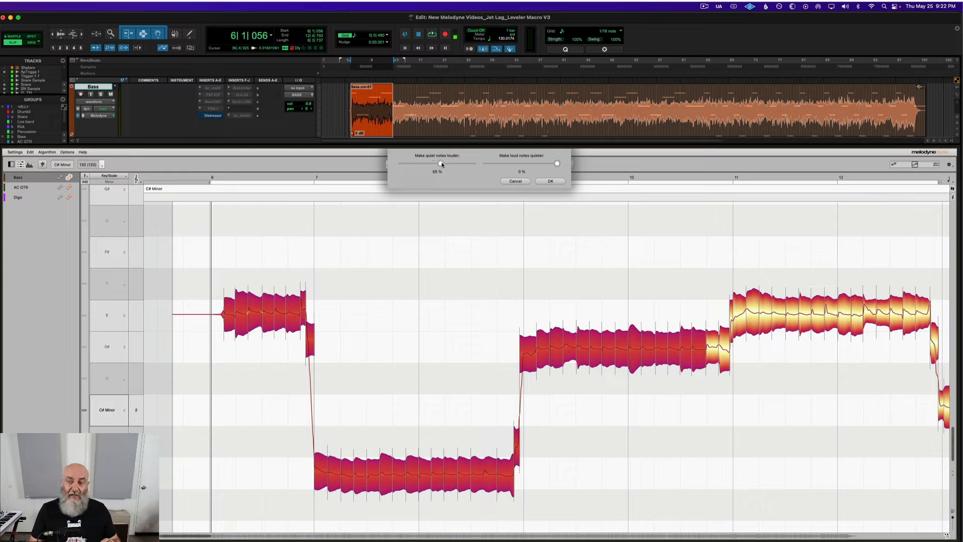
drag(442, 164, 381, 168)
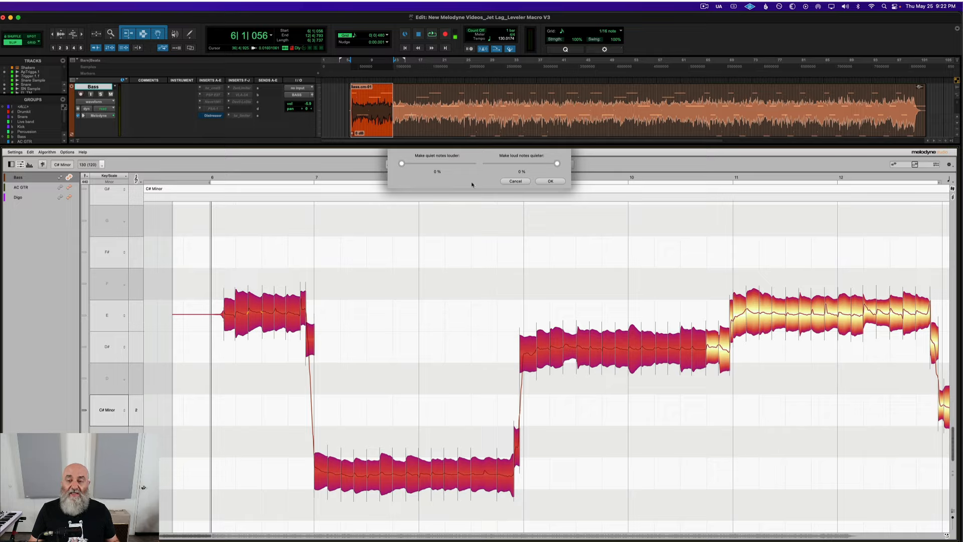
click(530, 181)
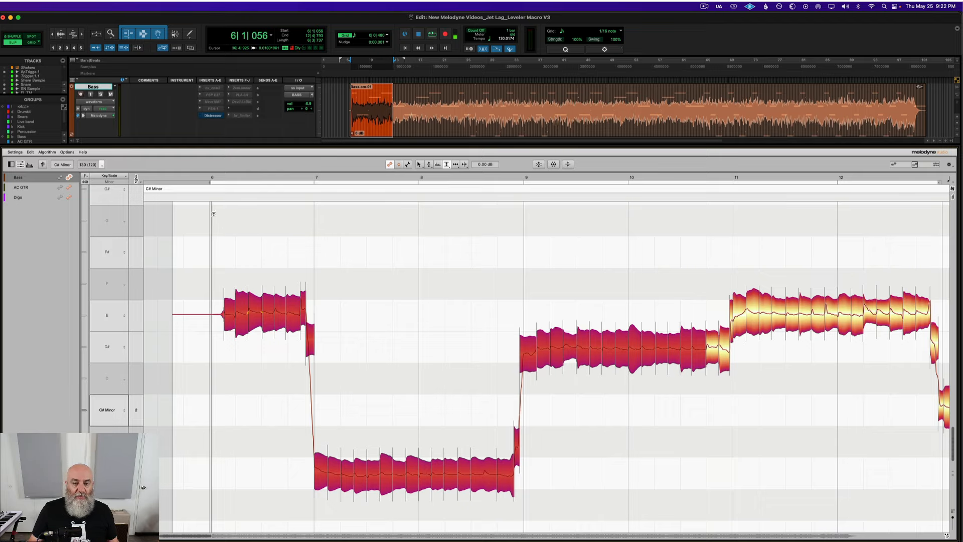
Step: Select all the bass notes from bar 6 to the end of bar 12
drag(215, 215, 746, 387)
drag(908, 478, 934, 498)
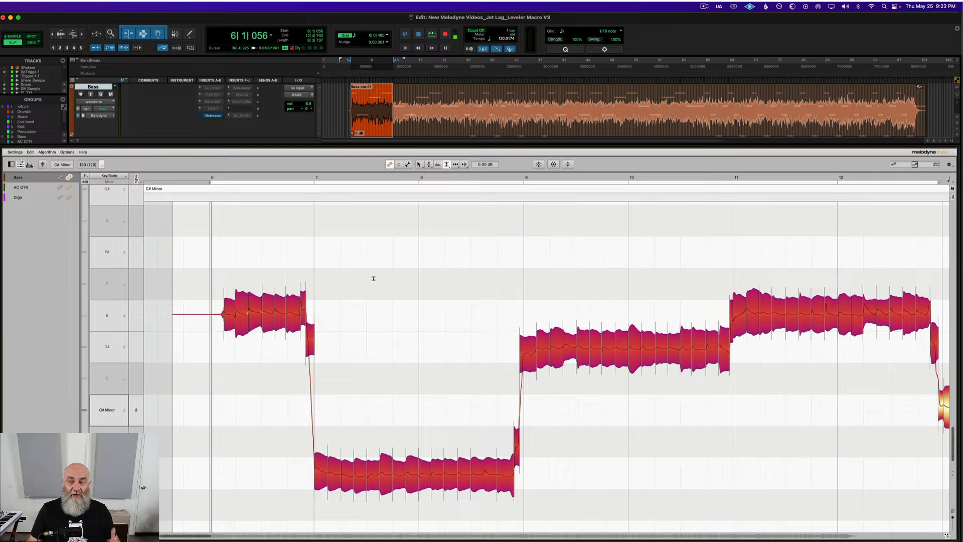
Step: Play the selected bass section soloed, and play it again with the solo off to hear it in the mix
click(101, 95)
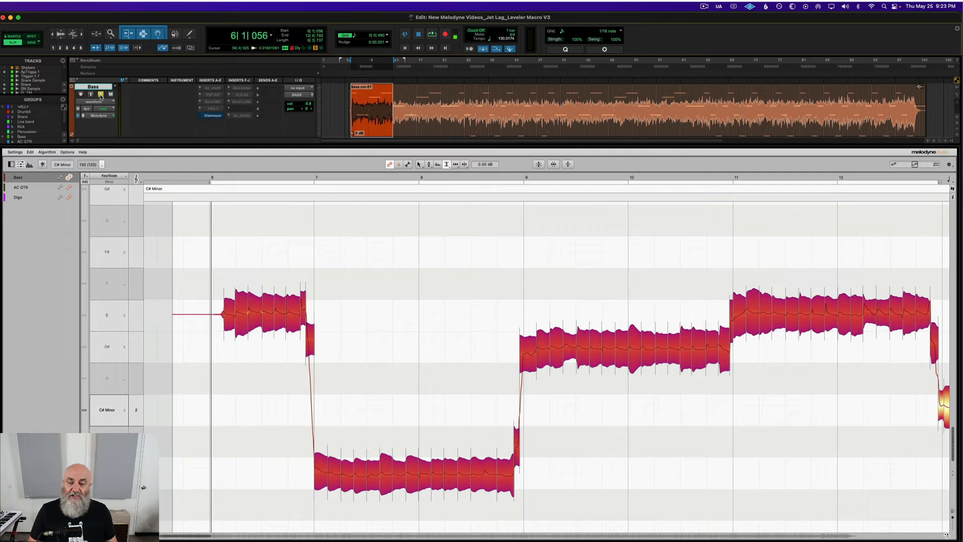
key(space)
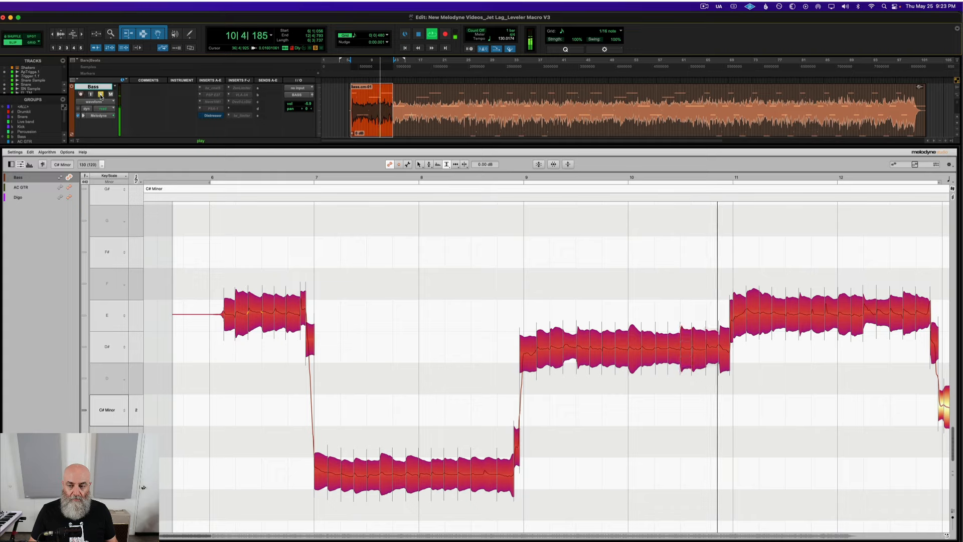
key(space)
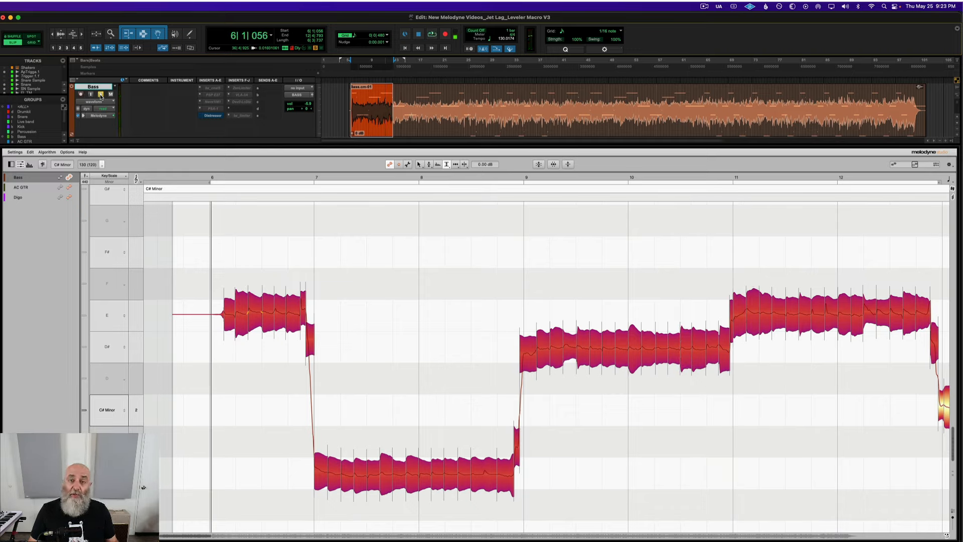
click(101, 94)
key(space)
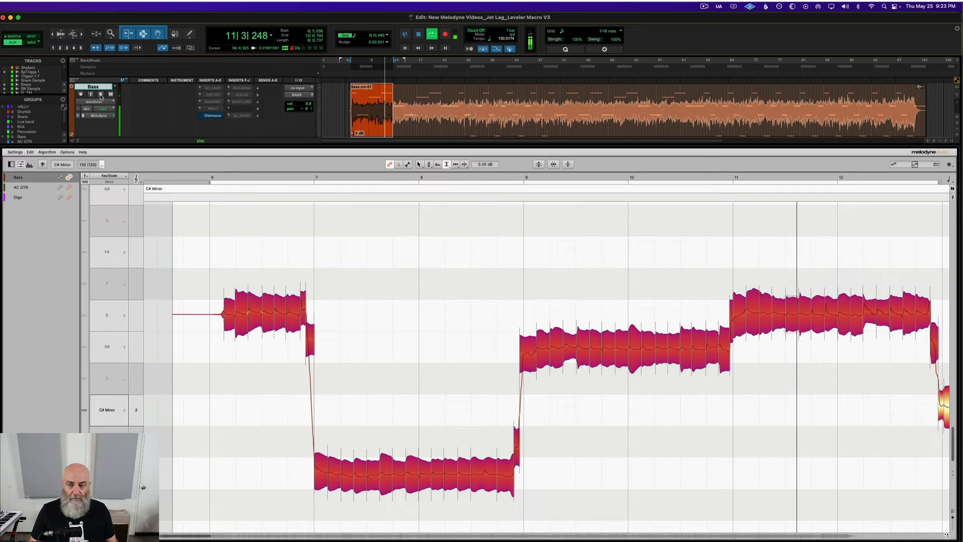
key(space)
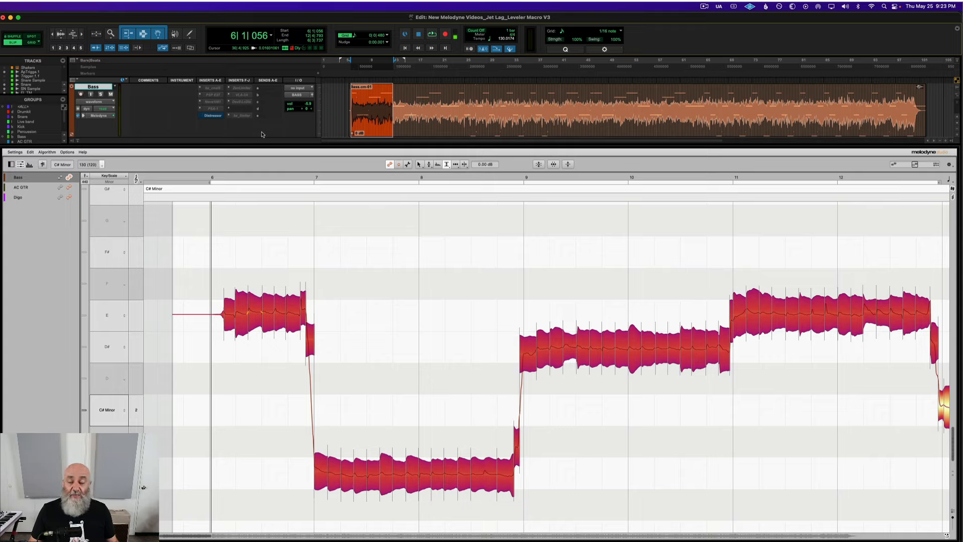
Step: Level the selected bass notes during playback, making quiet notes 66% louder and loud notes 48% quieter, and stop playback
click(568, 165)
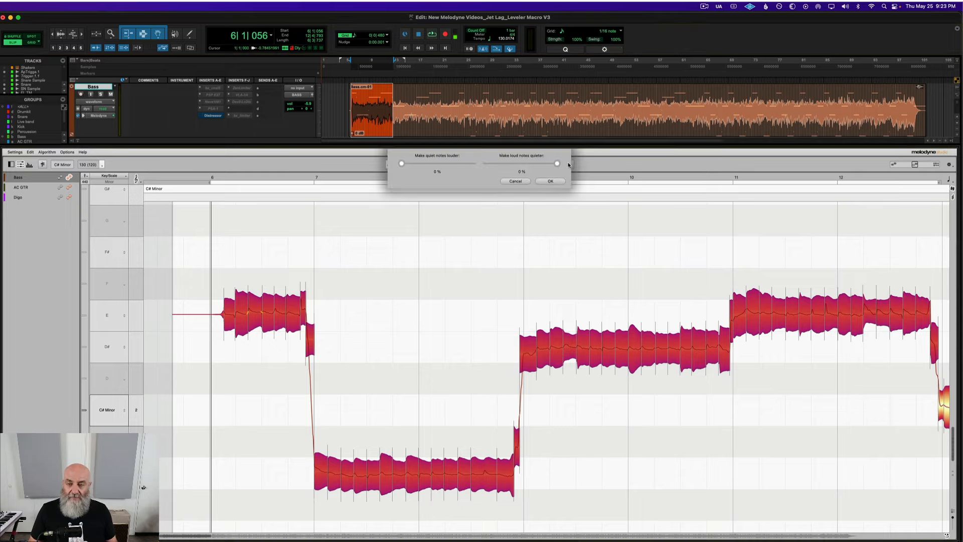
key(space)
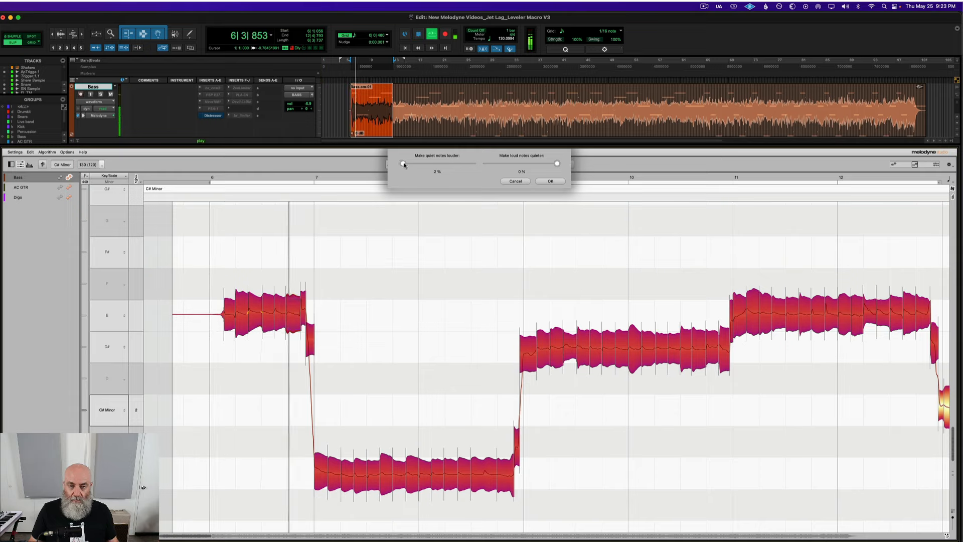
drag(401, 164, 449, 165)
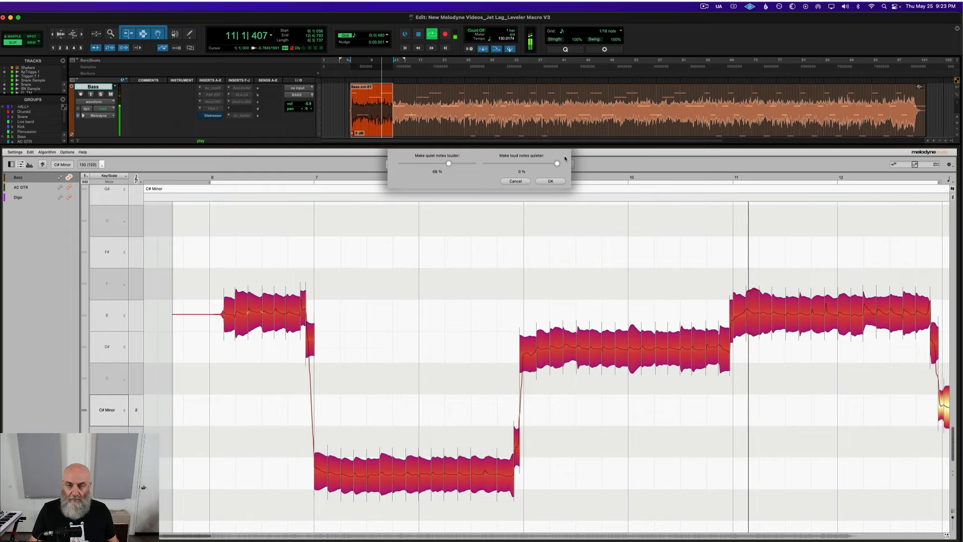
drag(559, 165, 526, 169)
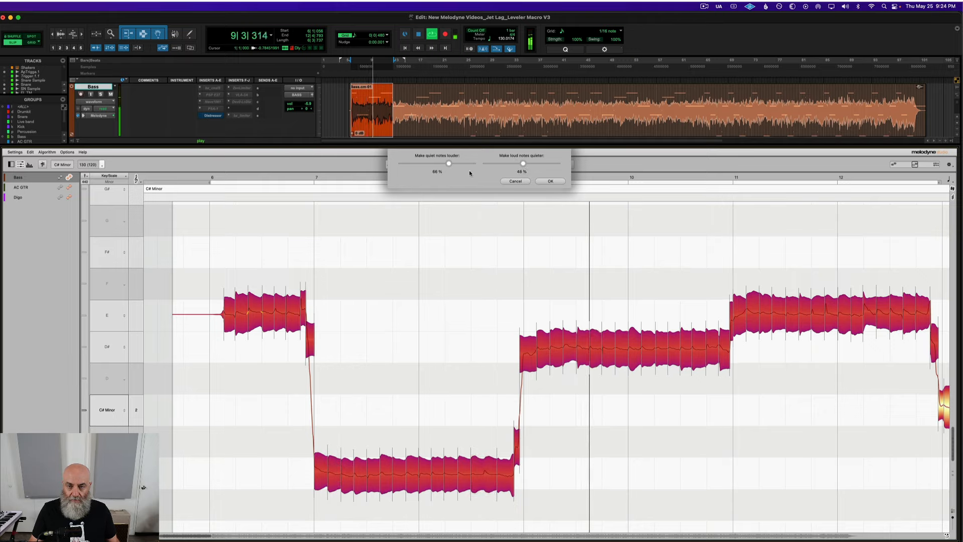
drag(450, 169, 452, 169)
click(549, 181)
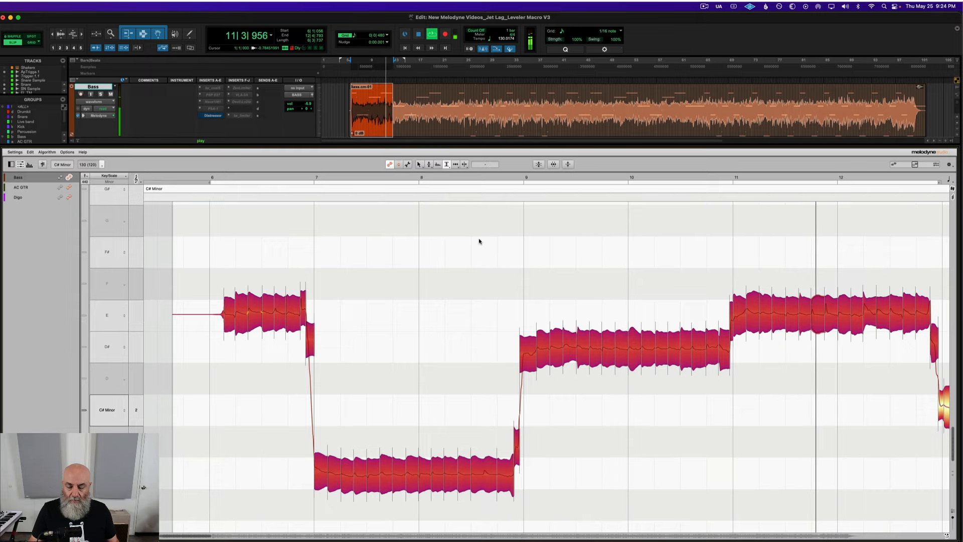
key(space)
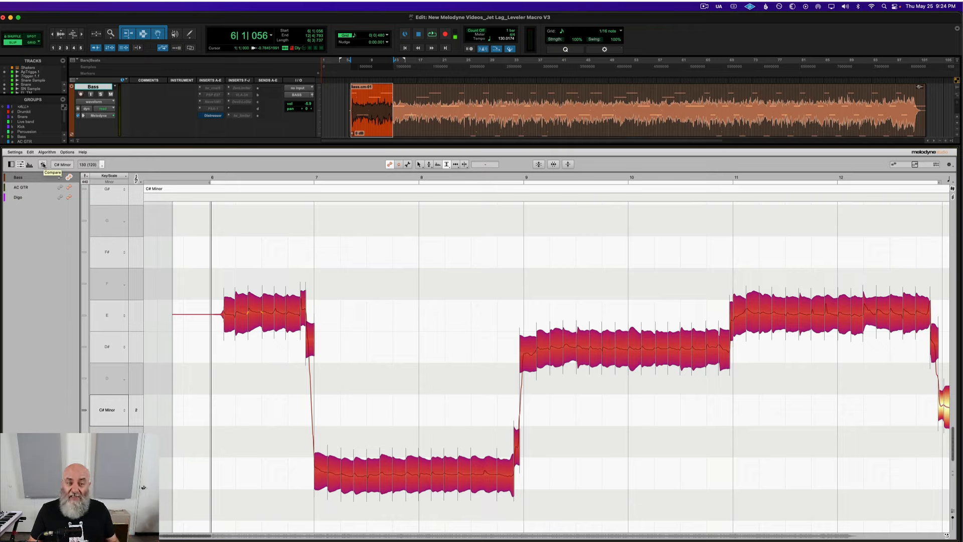
Step: Play the bass section with Compare switched on and back off to hear the original against the levelled version
click(43, 165)
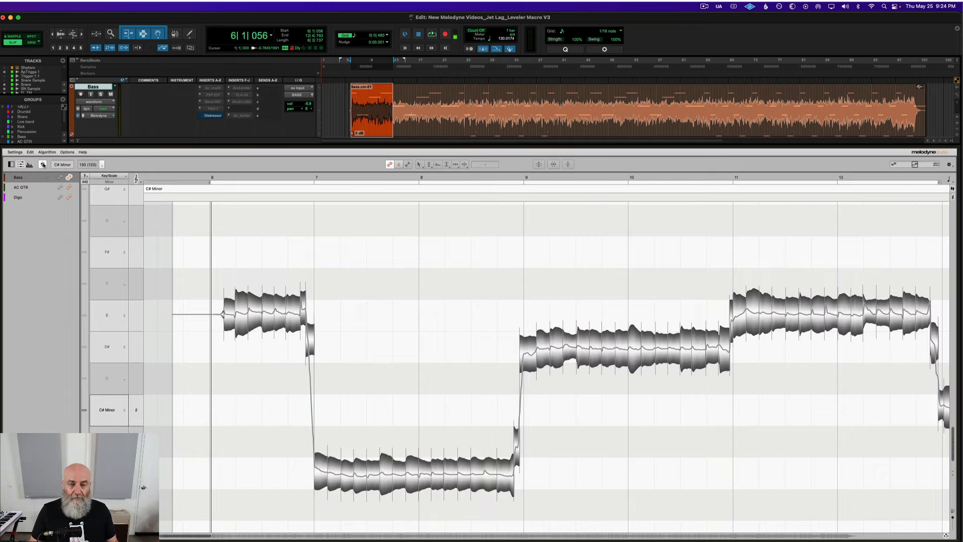
key(space)
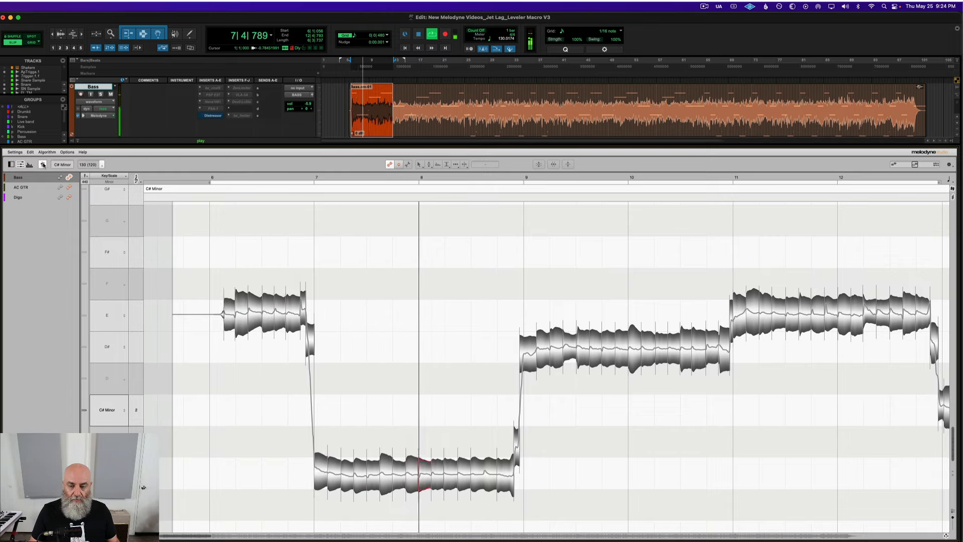
click(43, 165)
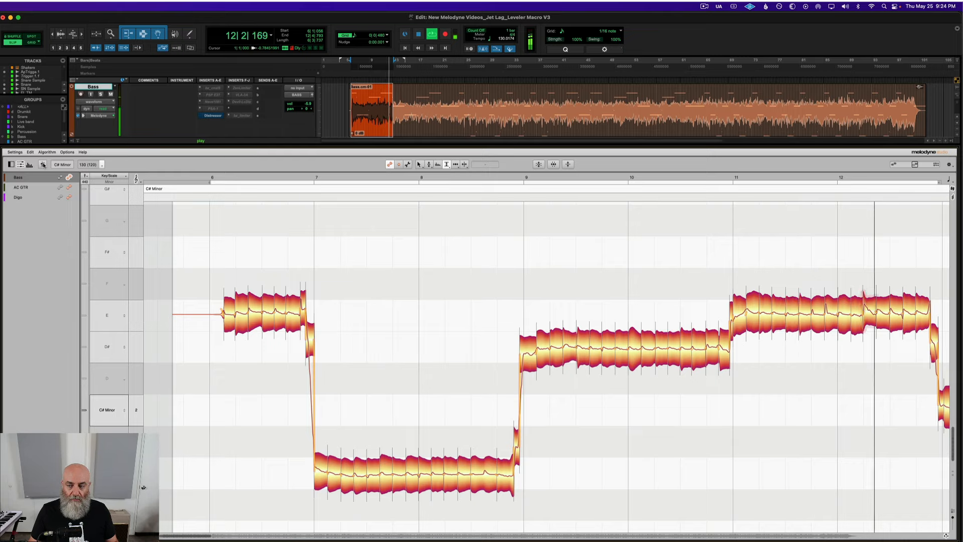
key(space)
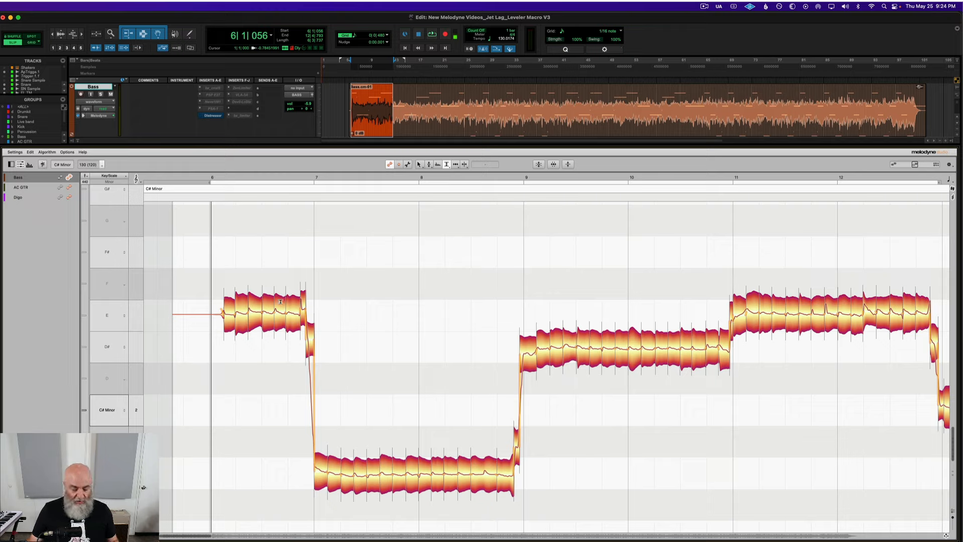
Step: Switch the note editor from the Amplitude Tool to the Main Tool
right_click(428, 355)
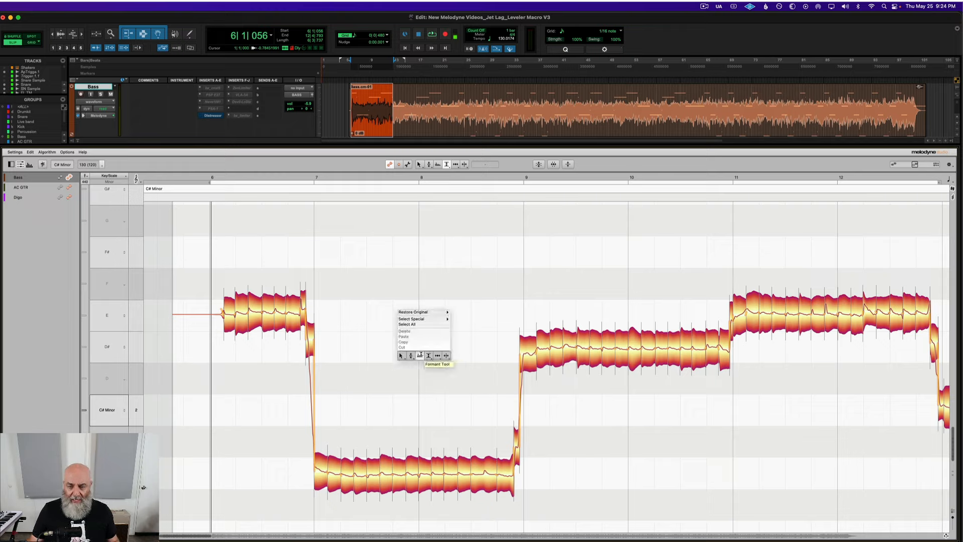
click(418, 353)
right_click(416, 401)
click(399, 397)
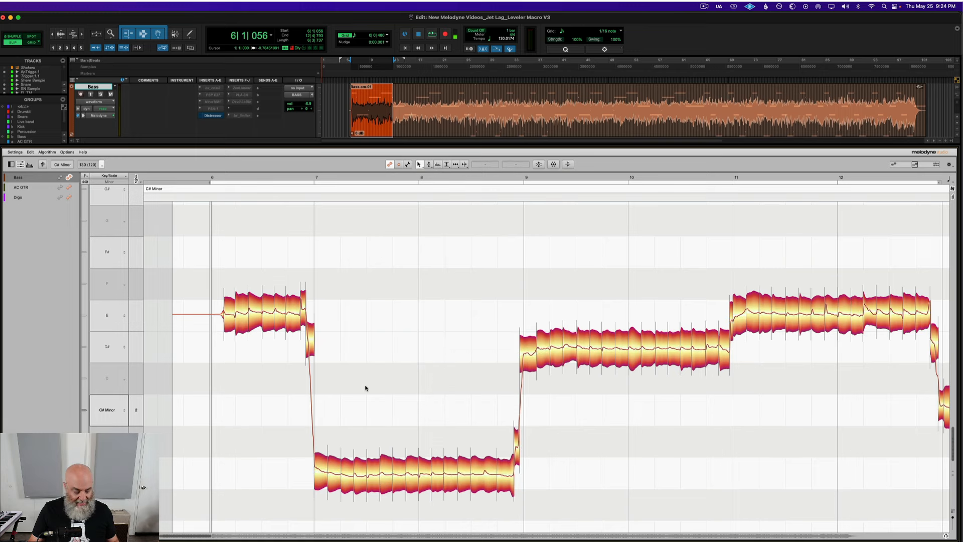
scroll(365, 387, down, 5)
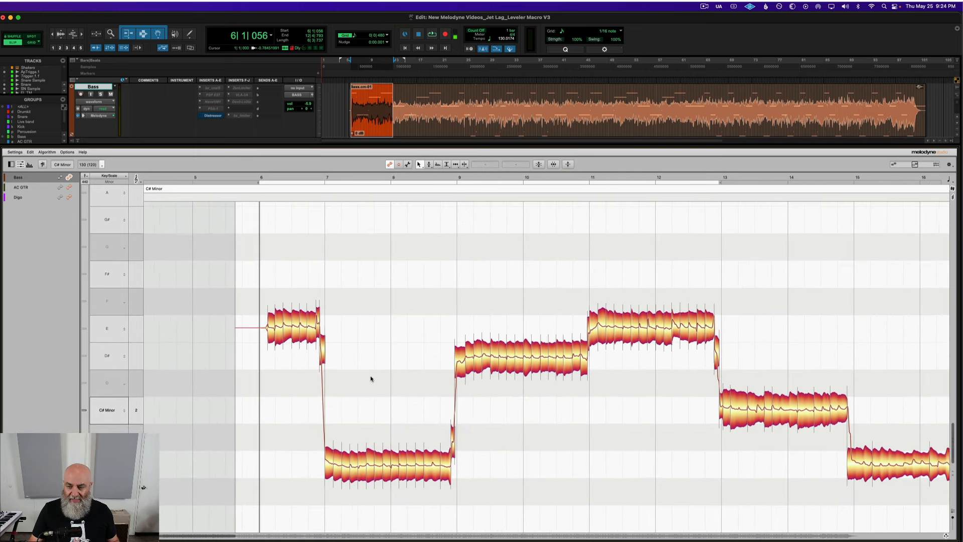
Step: Review the available detection algorithms for the bass and select the long unseparated B note in bar 15
scroll(361, 369, right, 2)
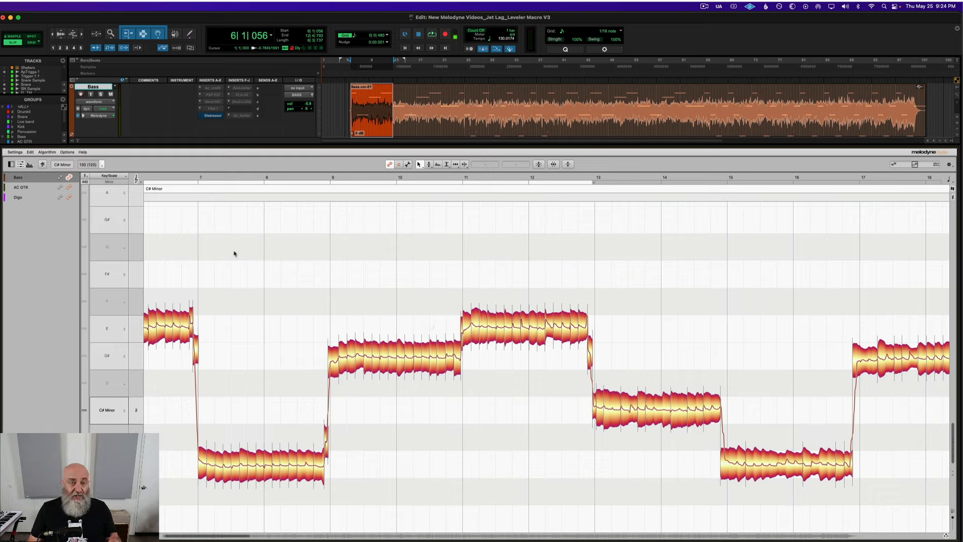
click(47, 152)
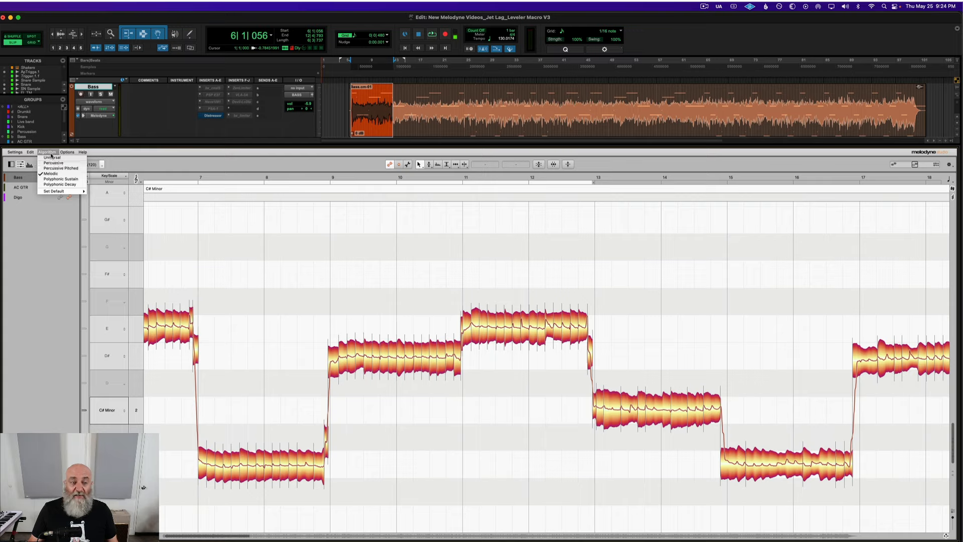
click(51, 154)
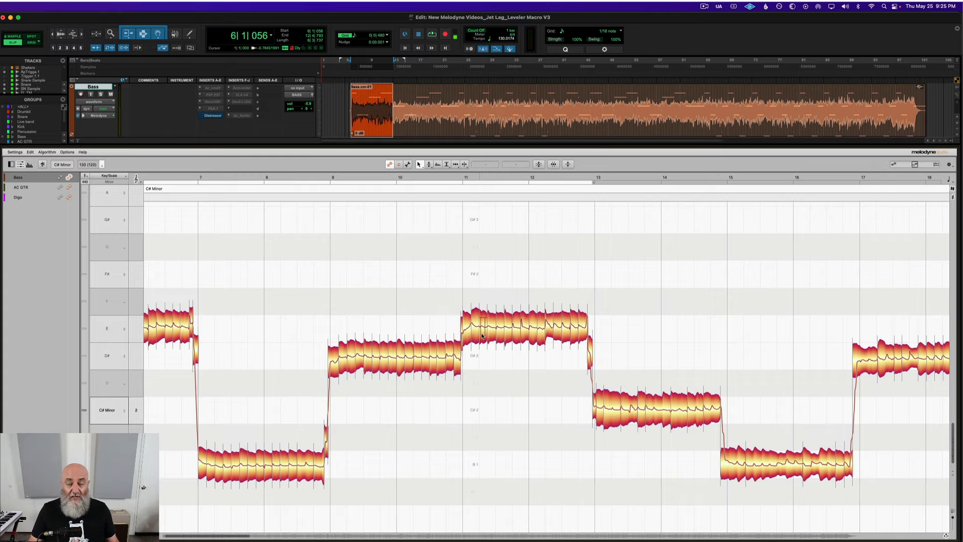
scroll(481, 331, right, 2)
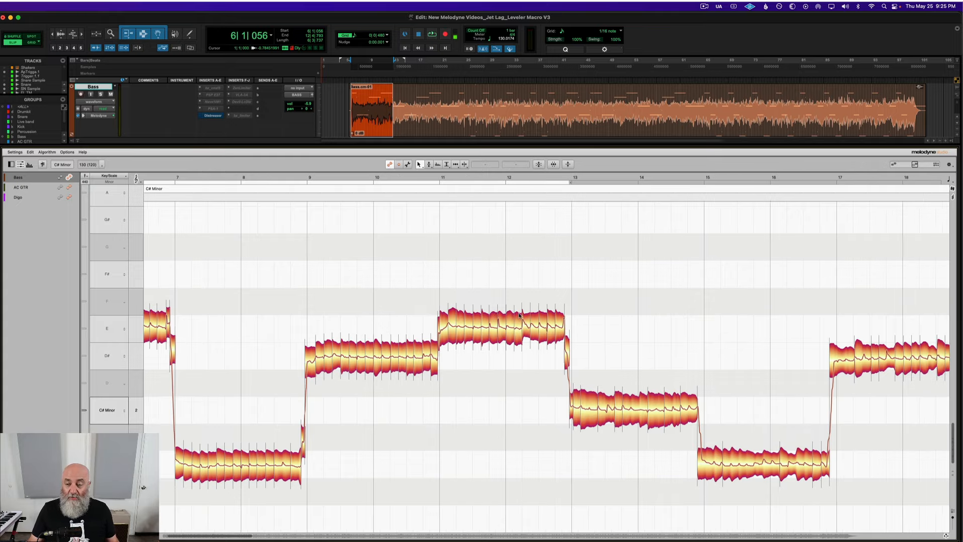
click(741, 466)
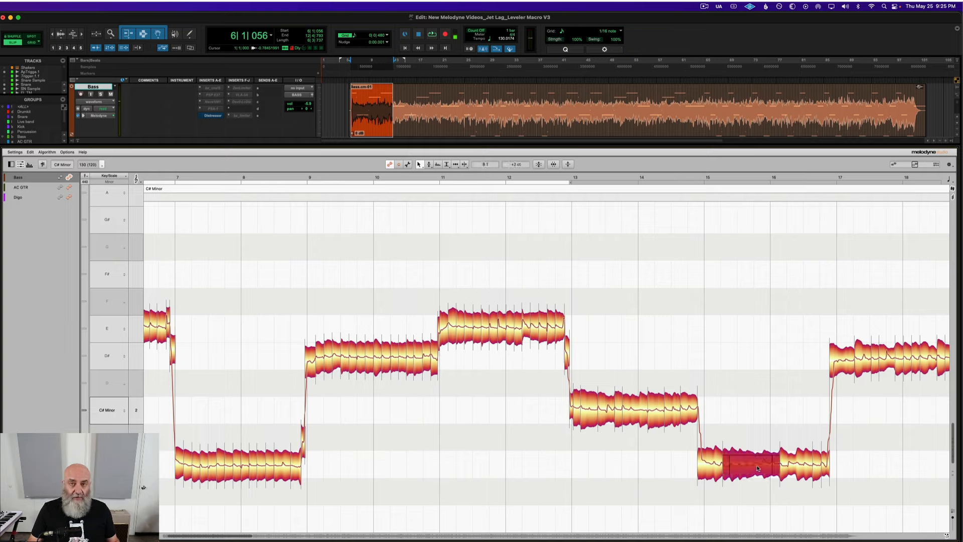
Step: Reset the levelling of the bass notes from bar 6 up to bar 17 to 0% for both quiet and loud notes
scroll(382, 333, left, 3)
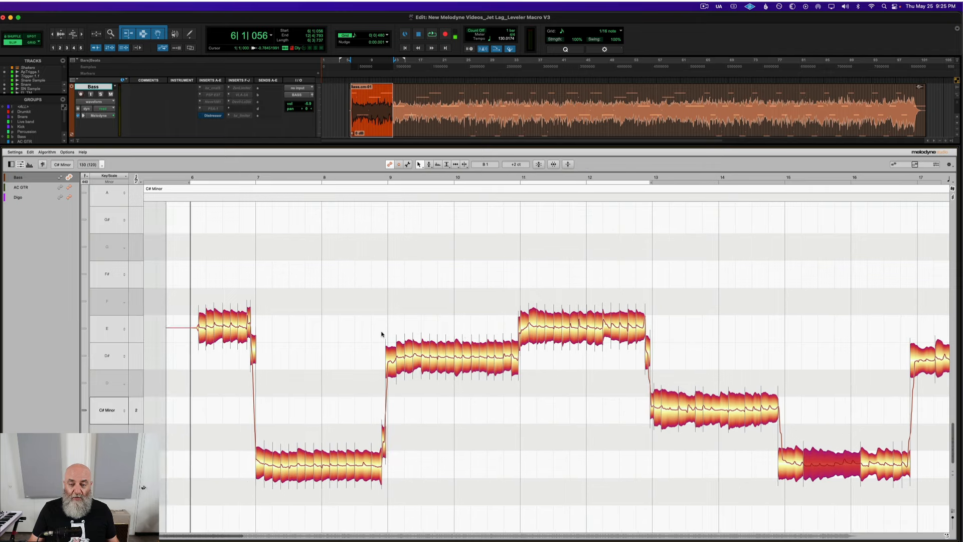
drag(204, 261, 906, 491)
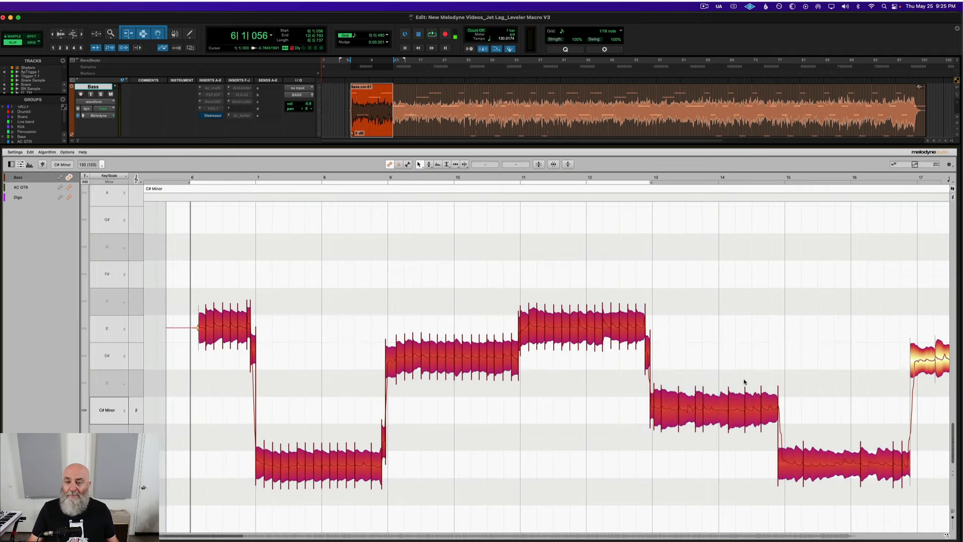
click(570, 164)
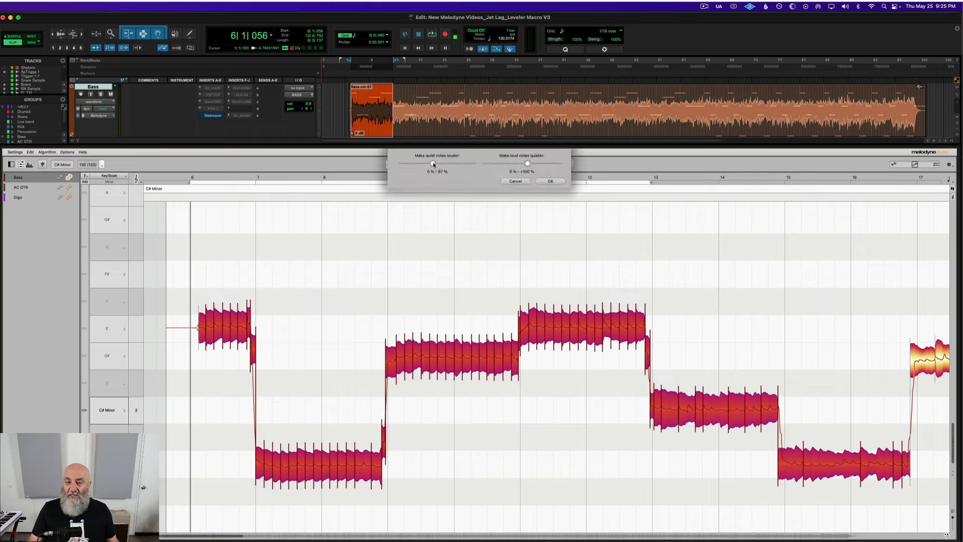
mouse_move(435, 164)
mouse_down()
mouse_move(444, 165)
mouse_move(436, 165)
mouse_up()
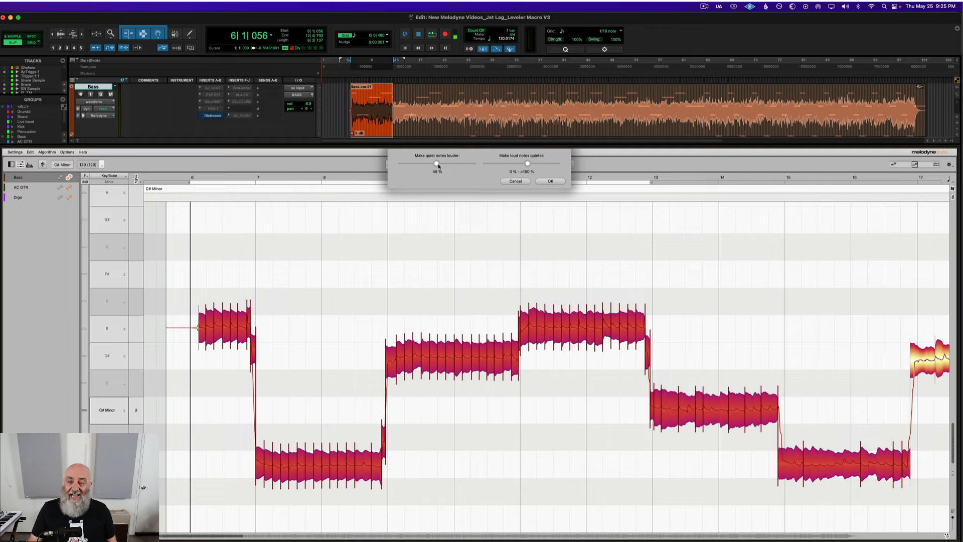
drag(435, 164, 383, 168)
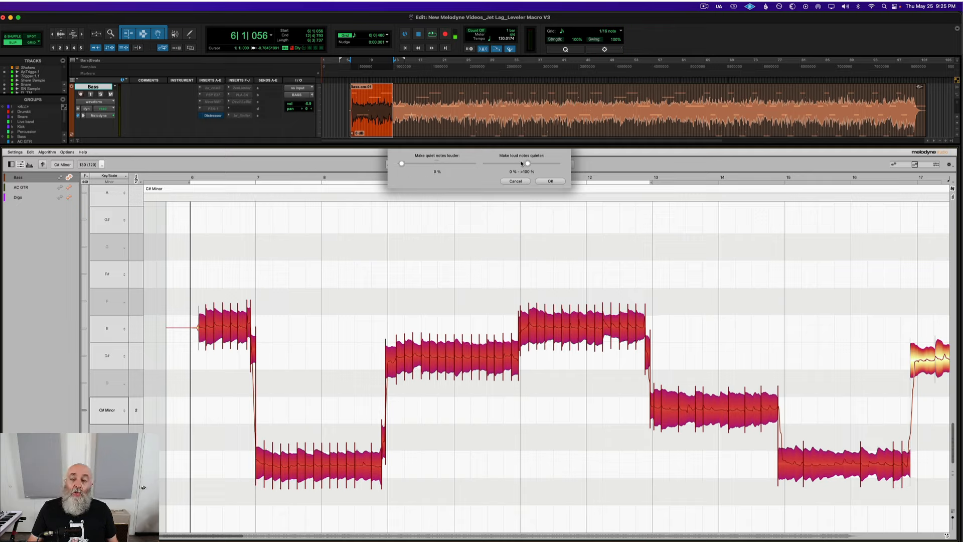
drag(522, 164, 573, 166)
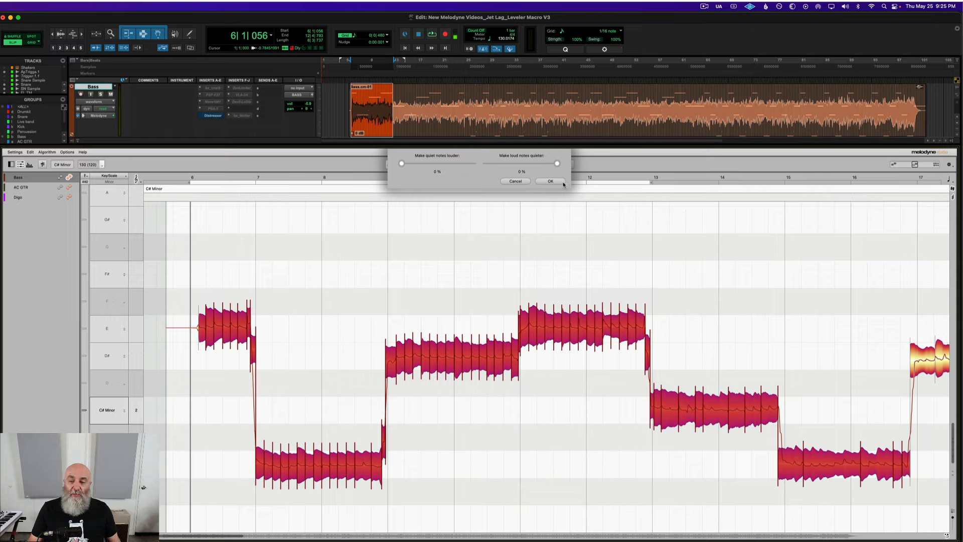
click(563, 183)
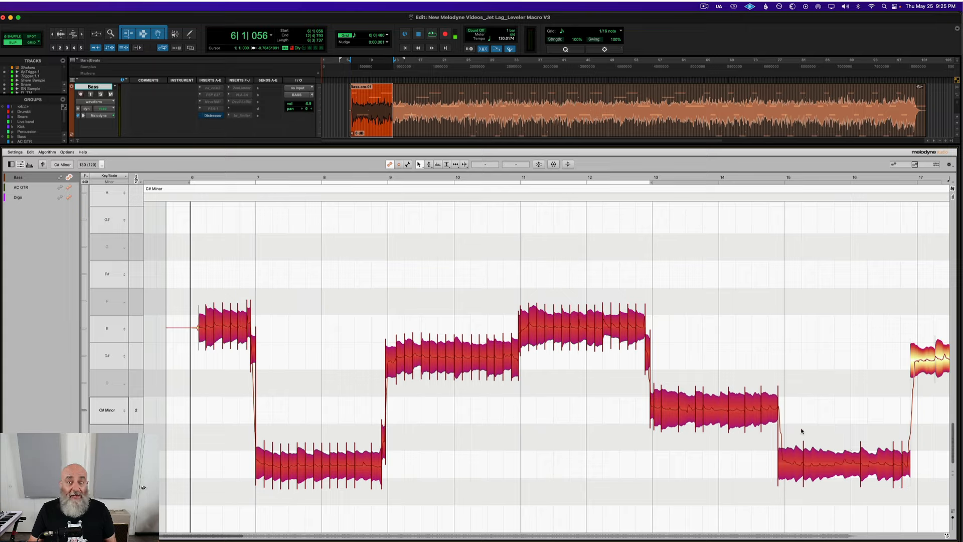
Step: Switch to the Note Separation Tool, clear the note selection and select a single D# note in bar 9
right_click(768, 340)
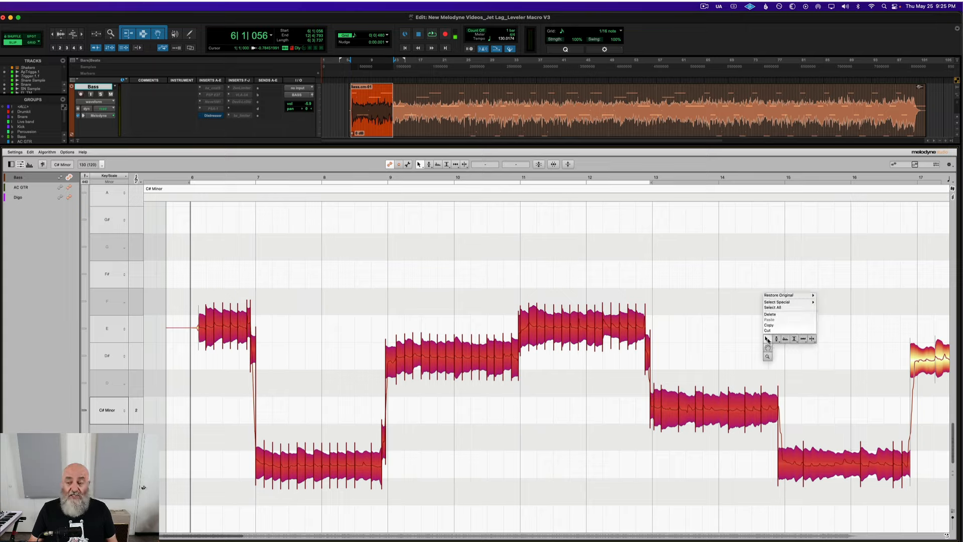
click(812, 340)
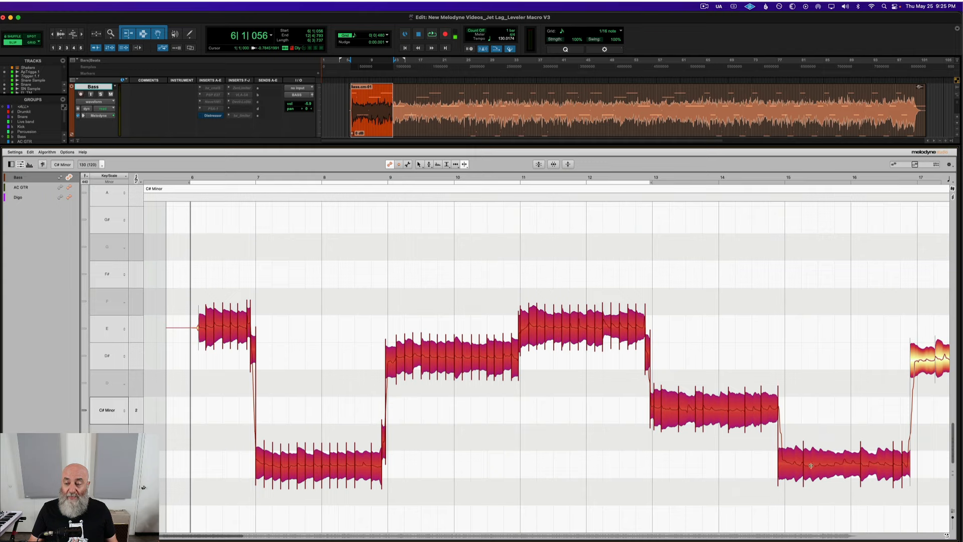
key(super+a)
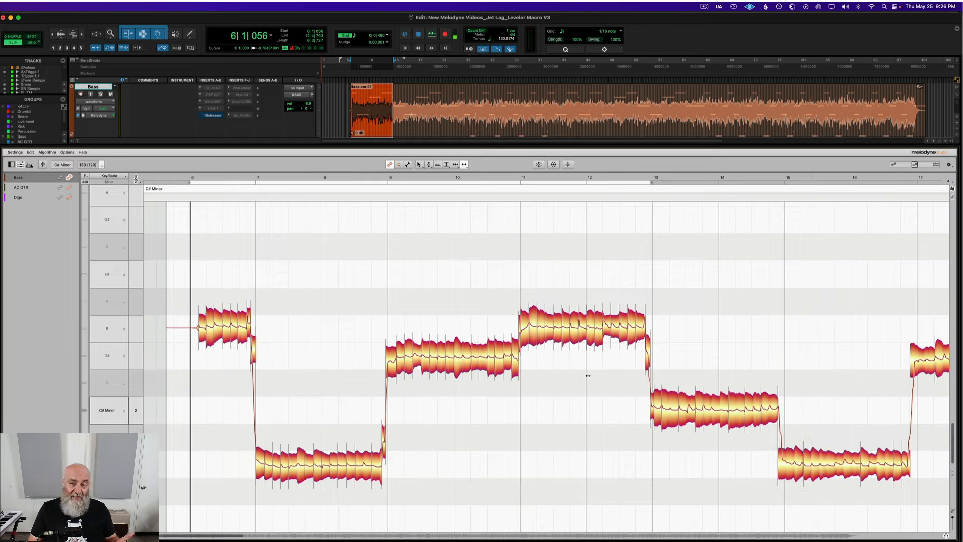
click(441, 357)
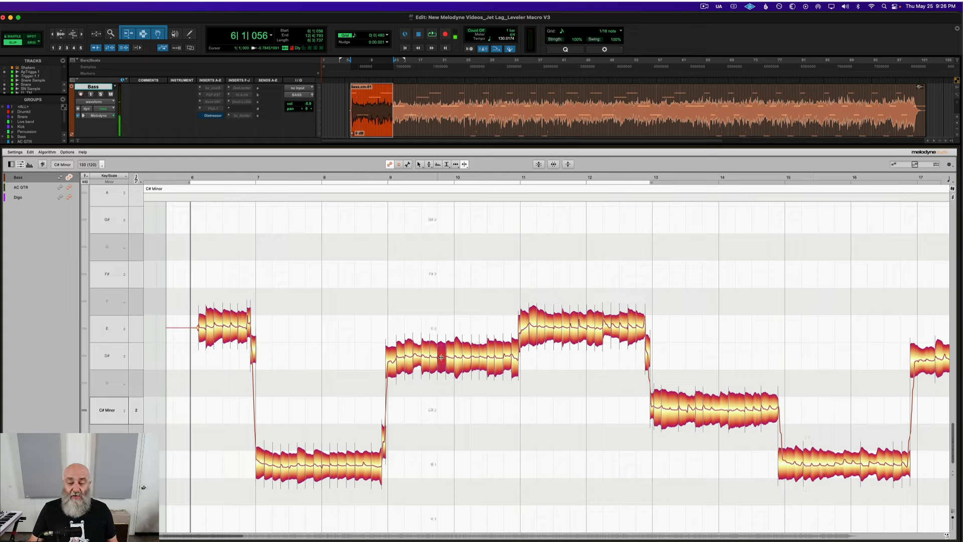
Step: In Note Assignment Mode, use the note separation tool and raise the separation slider to nearly its maximum for the bass
click(407, 165)
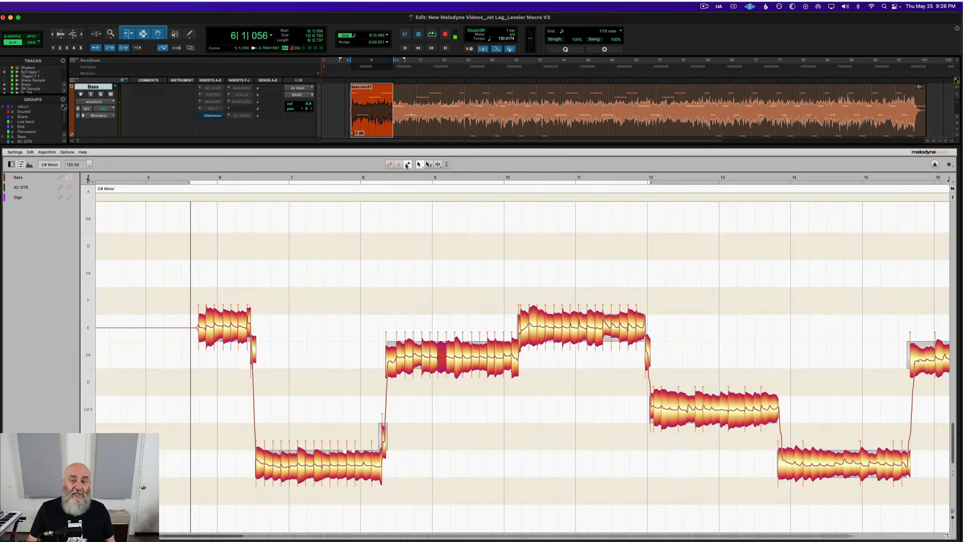
click(437, 165)
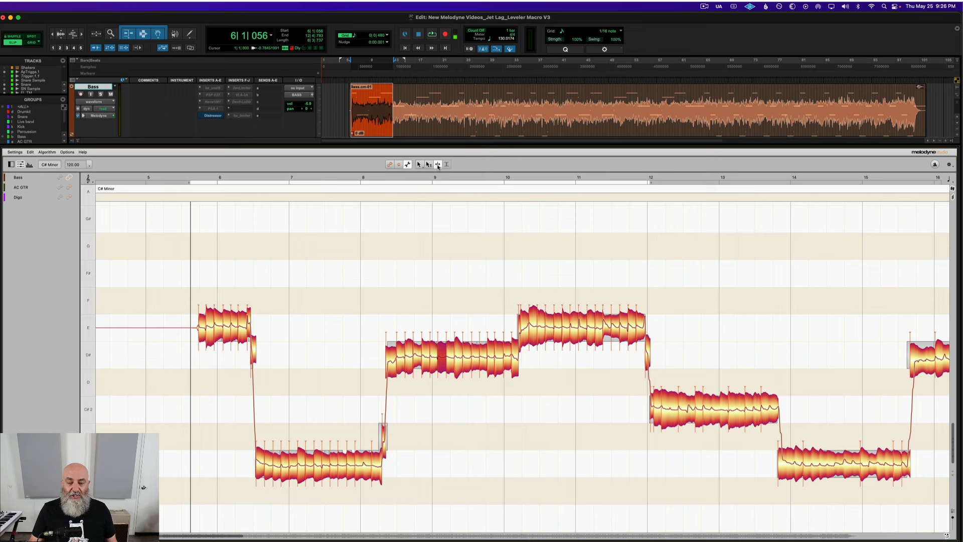
drag(477, 165, 504, 166)
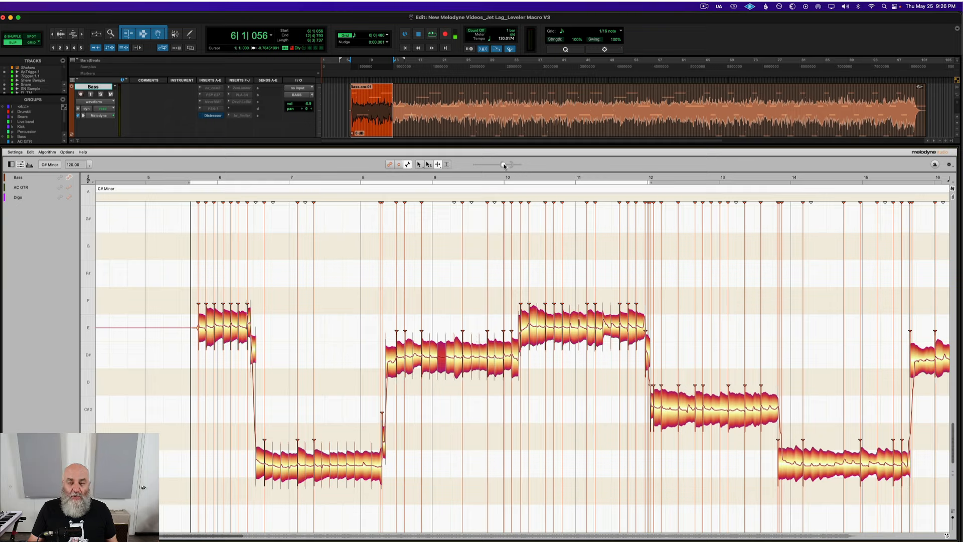
drag(504, 165, 516, 166)
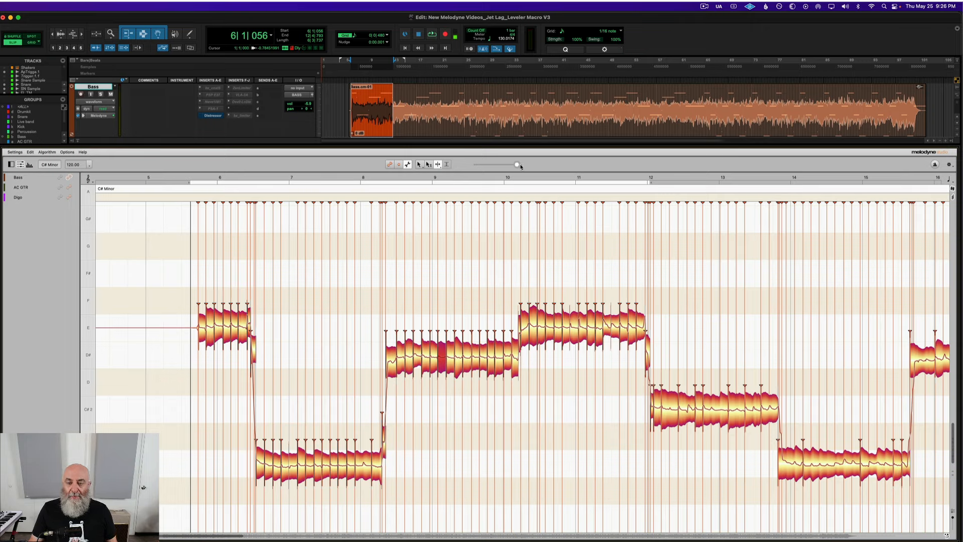
drag(519, 166, 521, 165)
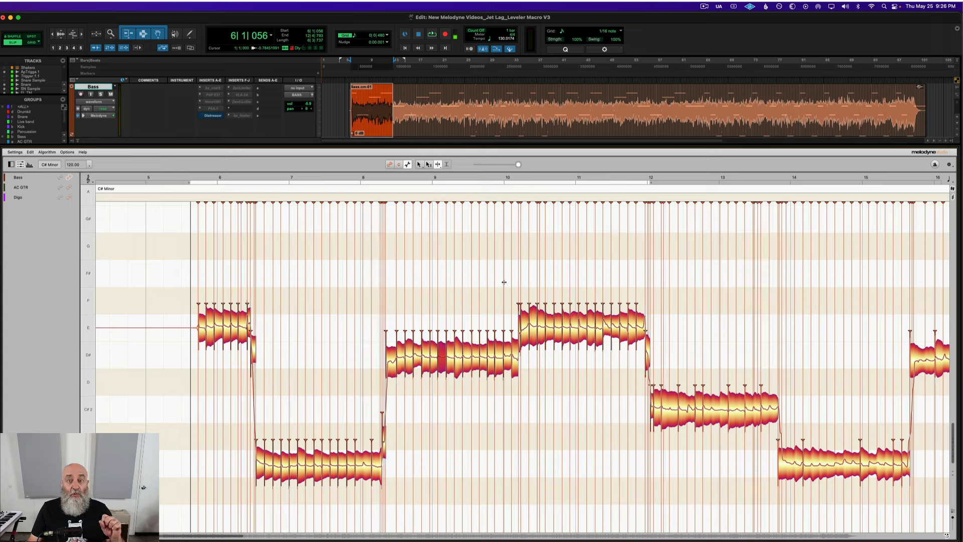
click(321, 301)
right_click(425, 349)
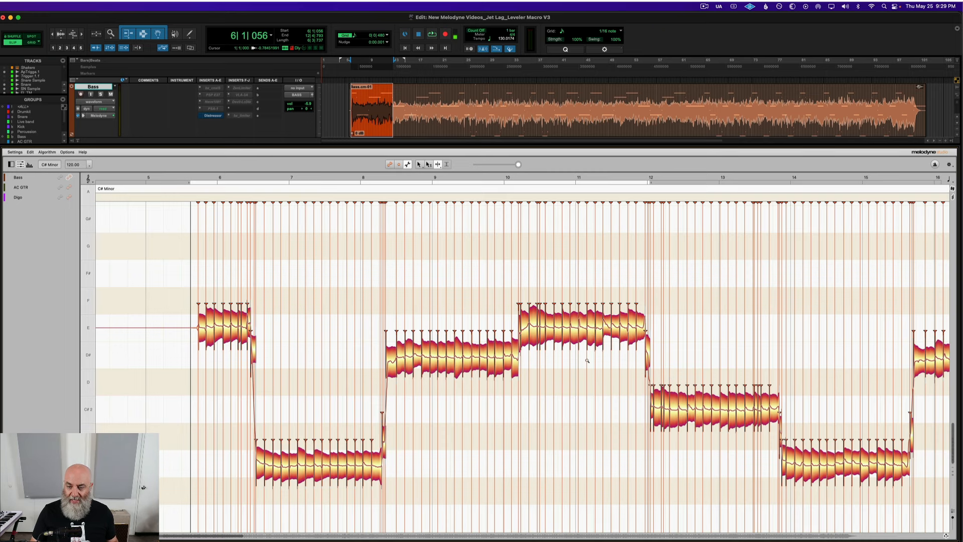
Step: Examine the note separations along the bass line through bar 14, checking the short C# note near the end of bar 13
scroll(199, 369, up, 5)
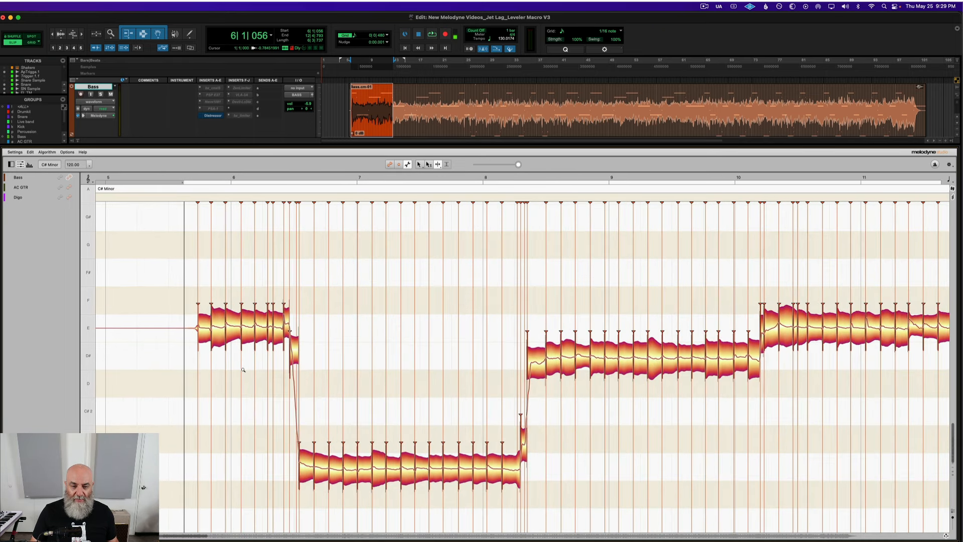
scroll(265, 358, right, 5)
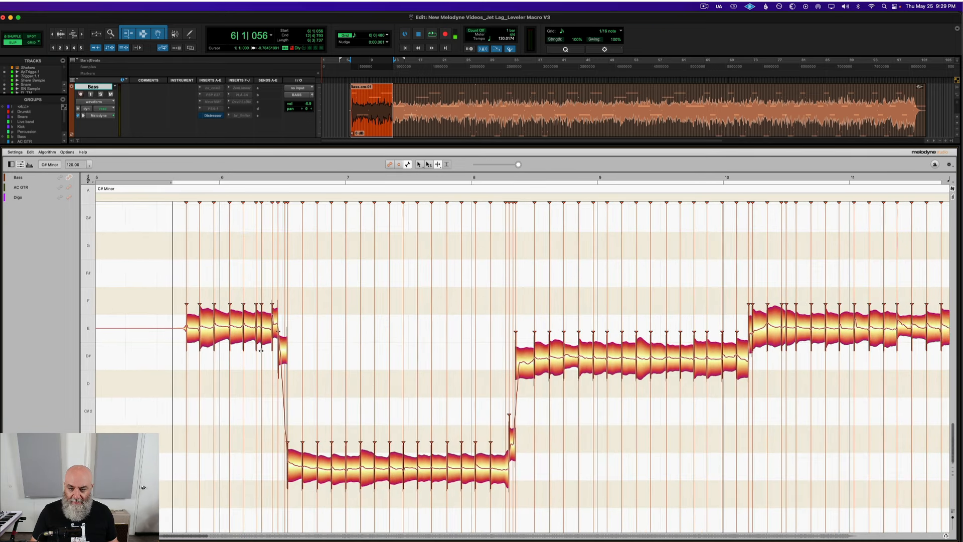
scroll(443, 371, right, 4)
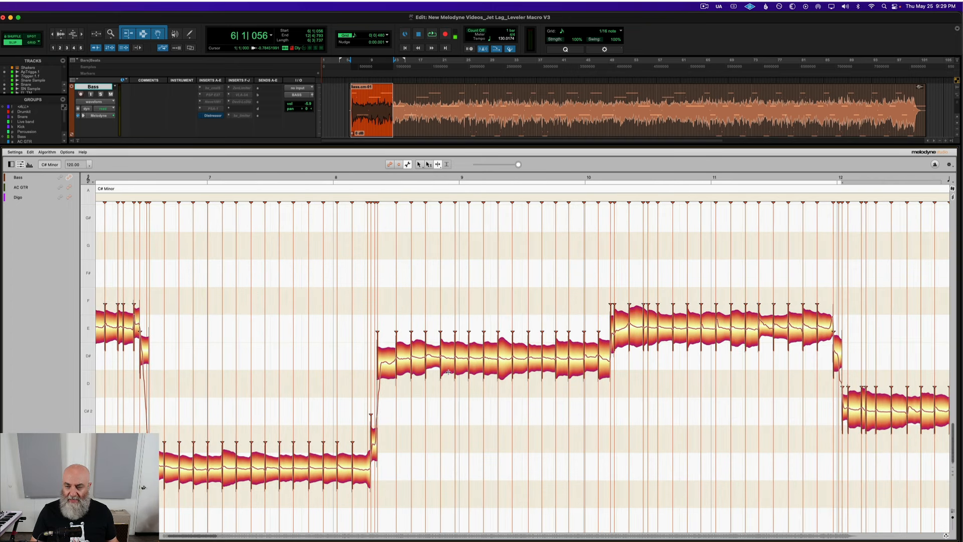
scroll(449, 360, right, 2)
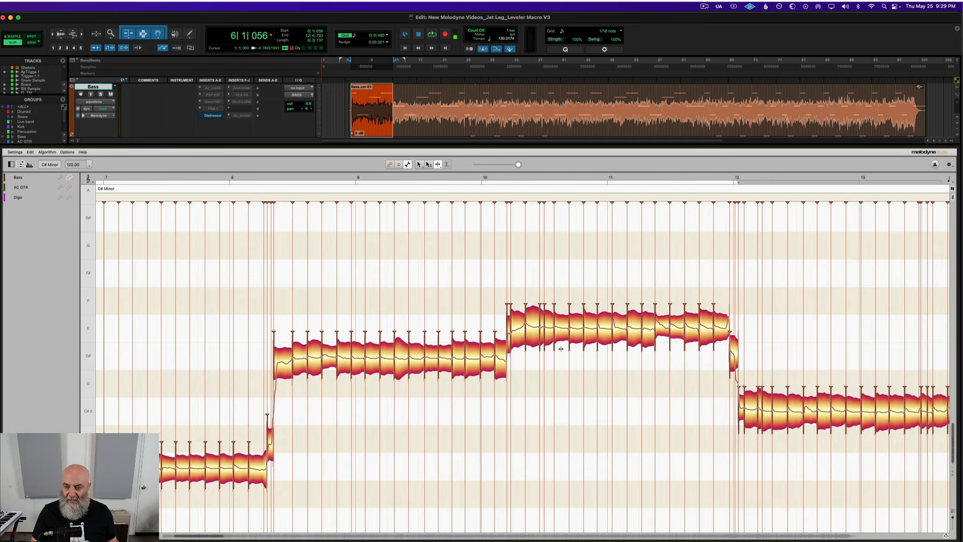
scroll(561, 349, right, 1)
scroll(536, 337, right, 1)
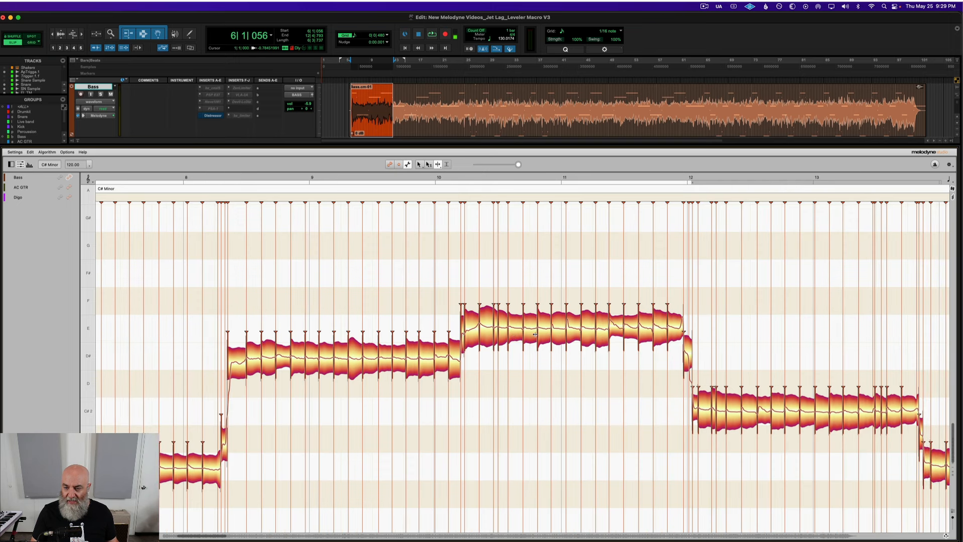
scroll(536, 334, right, 6)
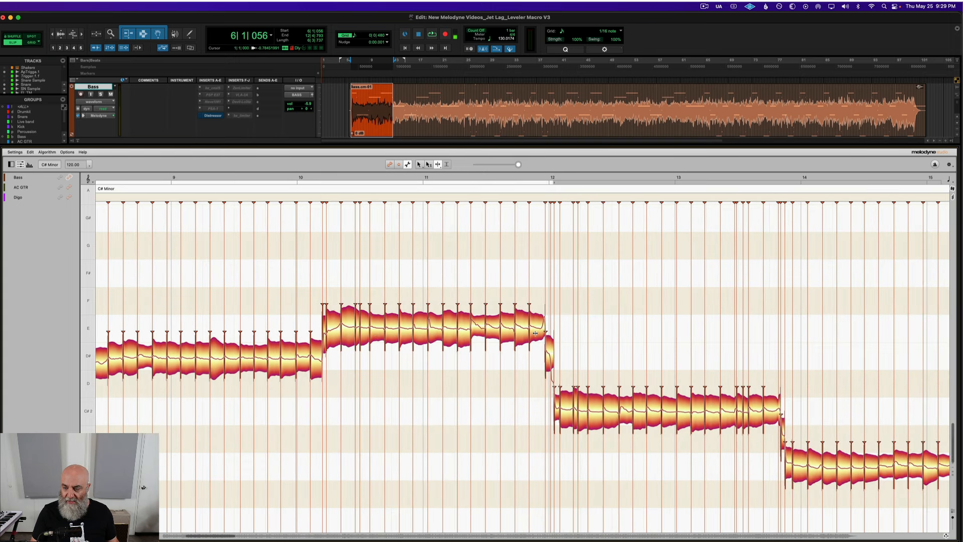
scroll(535, 333, right, 1)
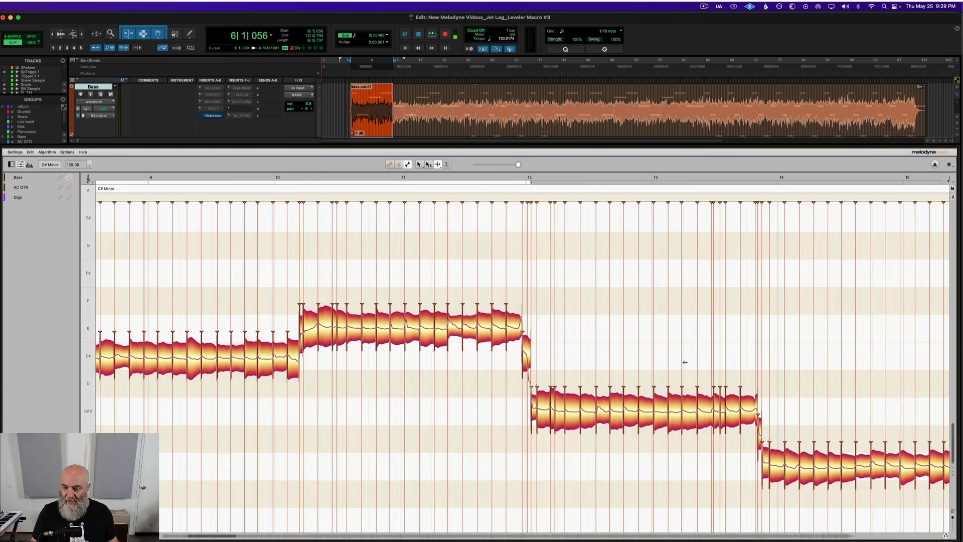
click(719, 414)
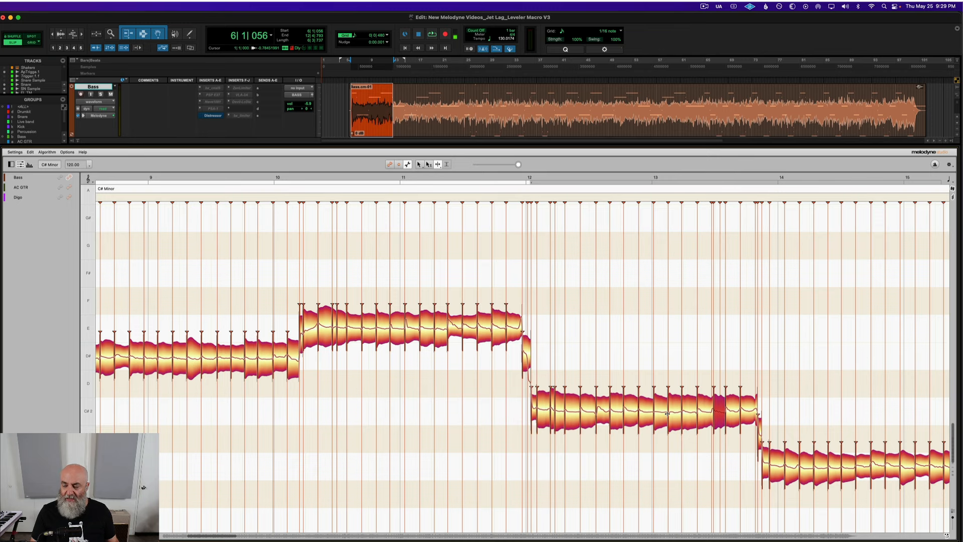
Step: Leave Note Assignment Mode, select all the bass notes and confirm the levelling macro at 0% for both quiet and loud notes
scroll(652, 401, left, 10)
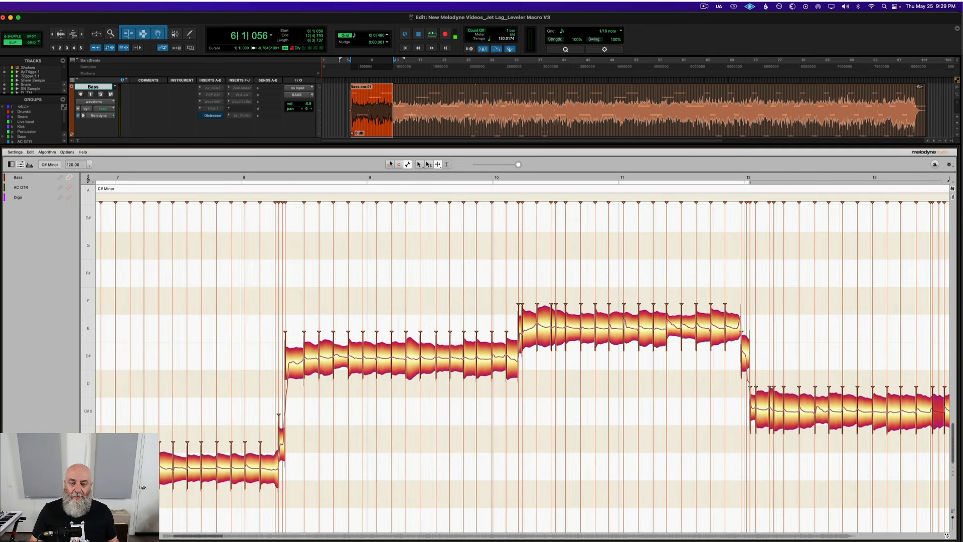
click(390, 164)
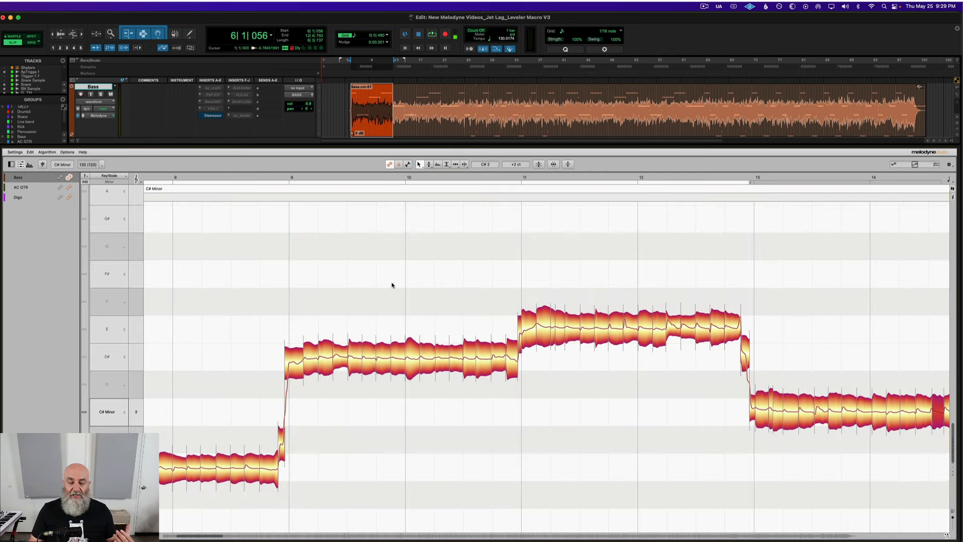
scroll(316, 286, left, 10)
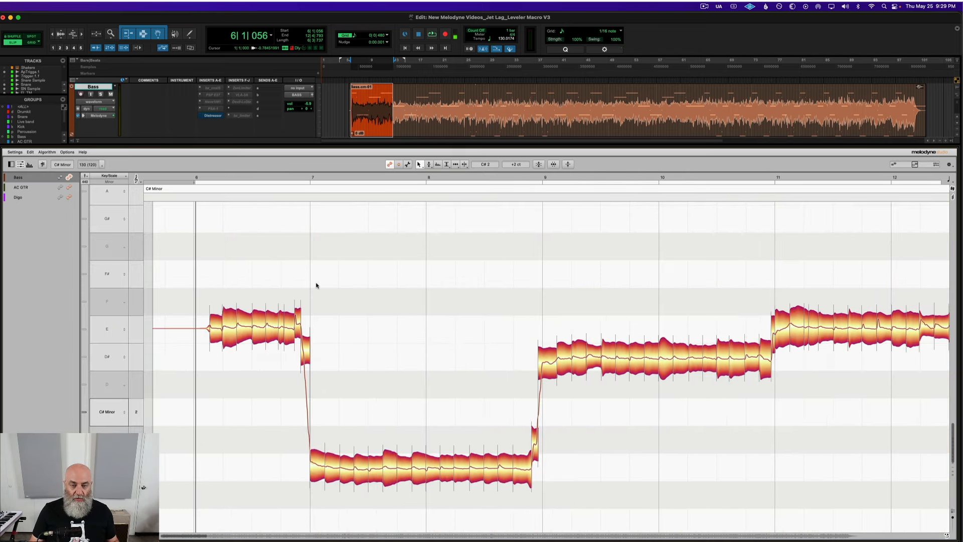
click(361, 289)
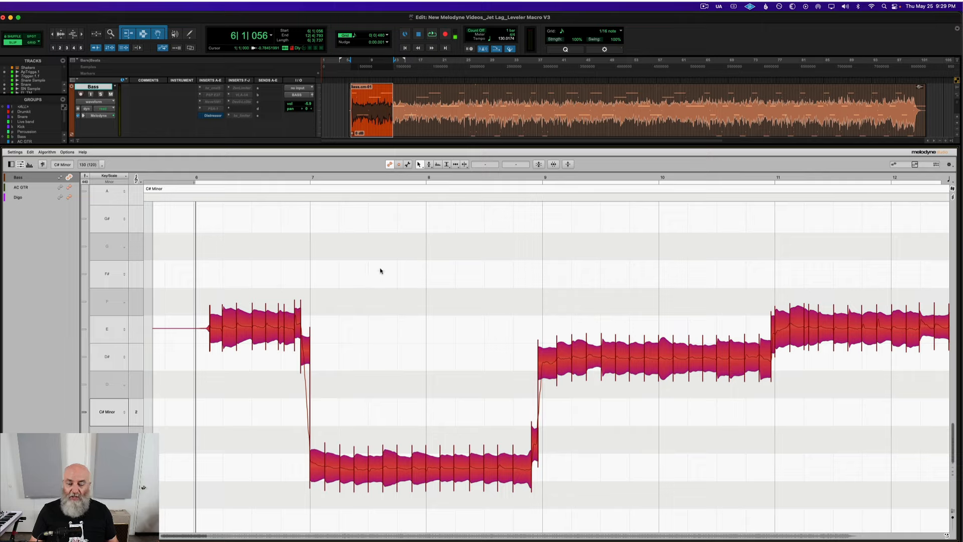
click(569, 165)
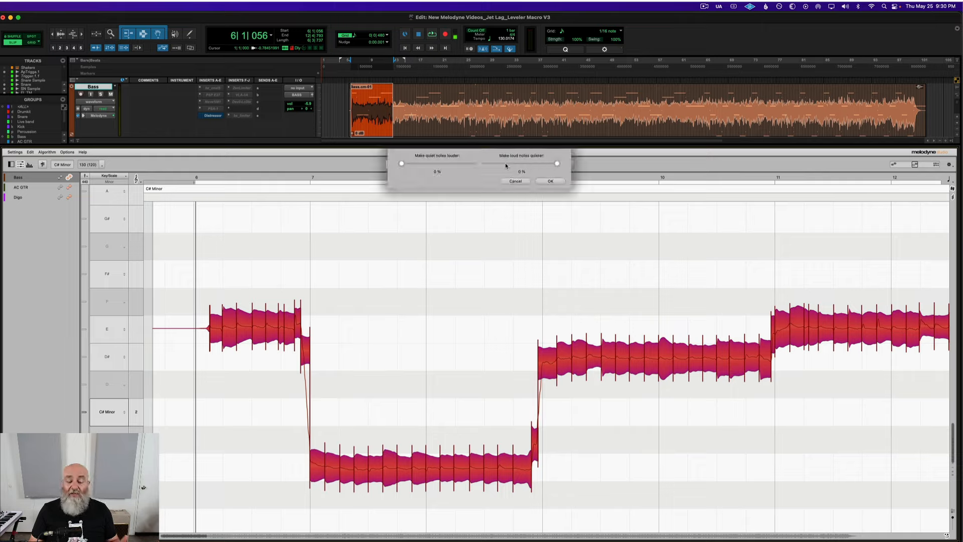
click(548, 182)
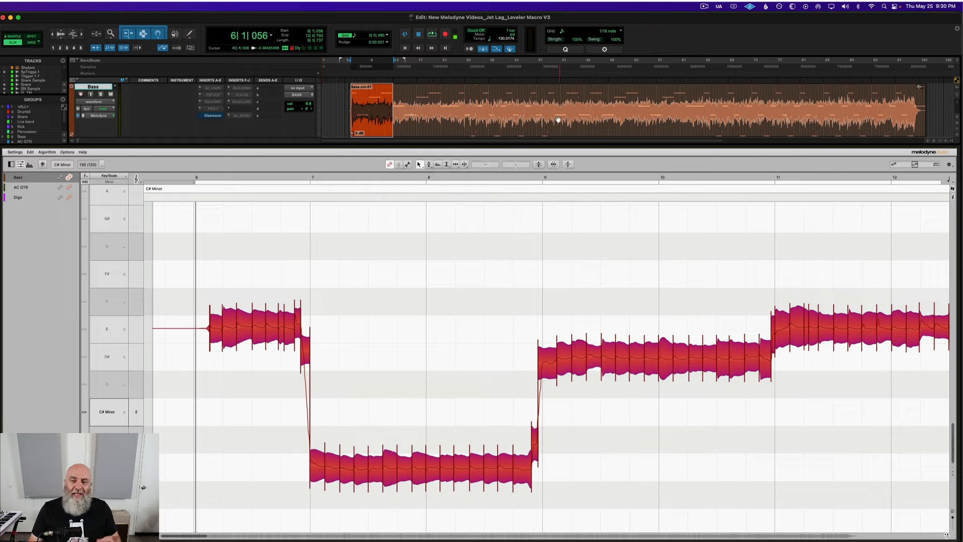
Step: Switch to the AC GTR track's clip and display its polyphonic notes from bar 65 to bar 75 across the full pitch range
scroll(552, 120, down, 2)
click(726, 124)
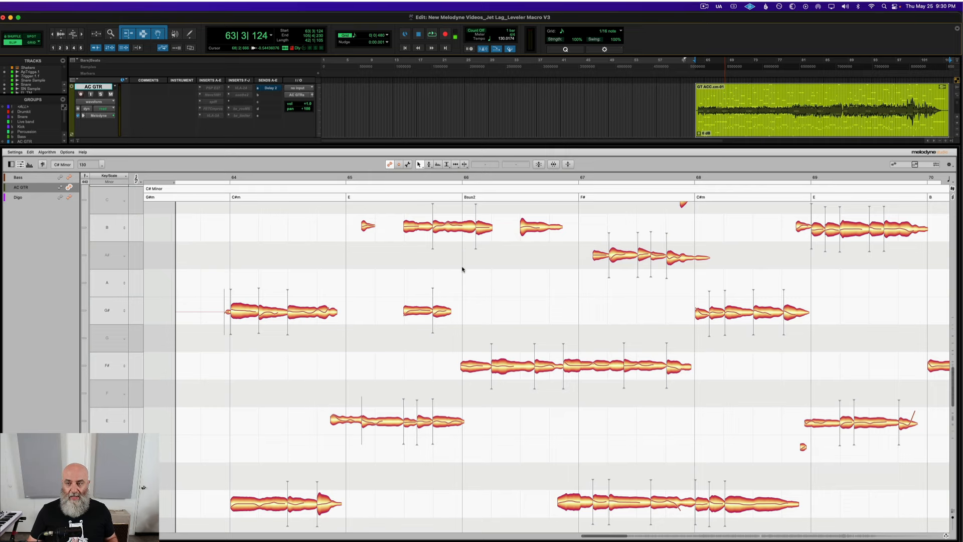
drag(477, 352, 473, 305)
scroll(474, 306, right, 5)
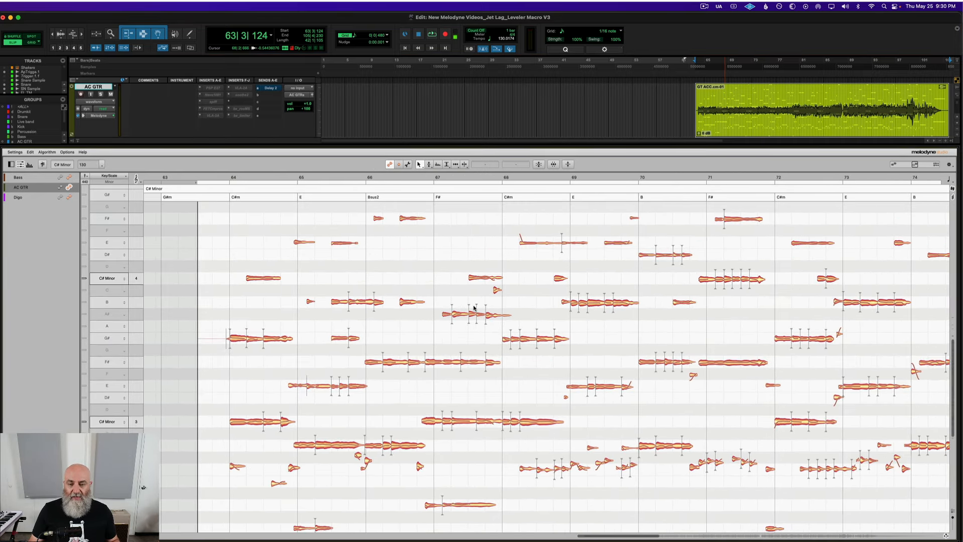
drag(508, 375, 508, 352)
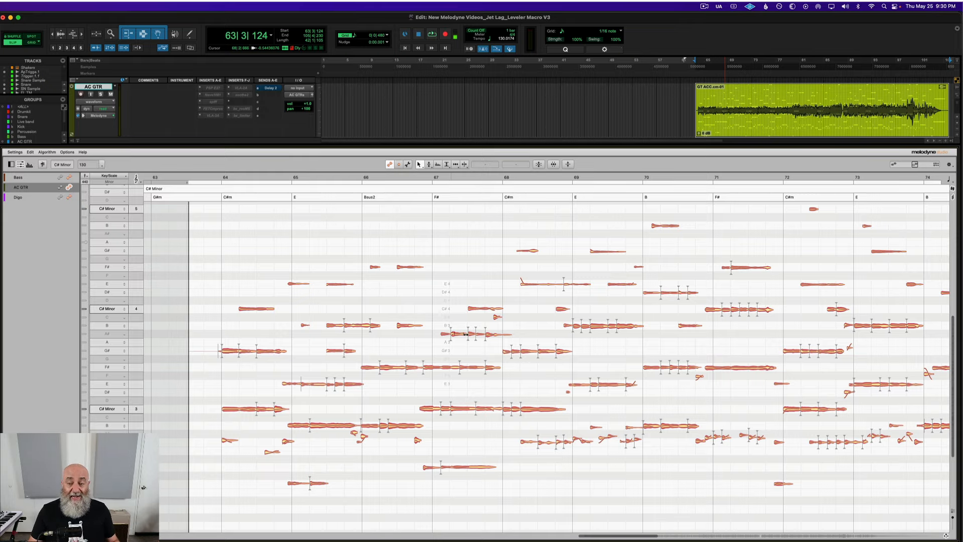
scroll(465, 334, right, 5)
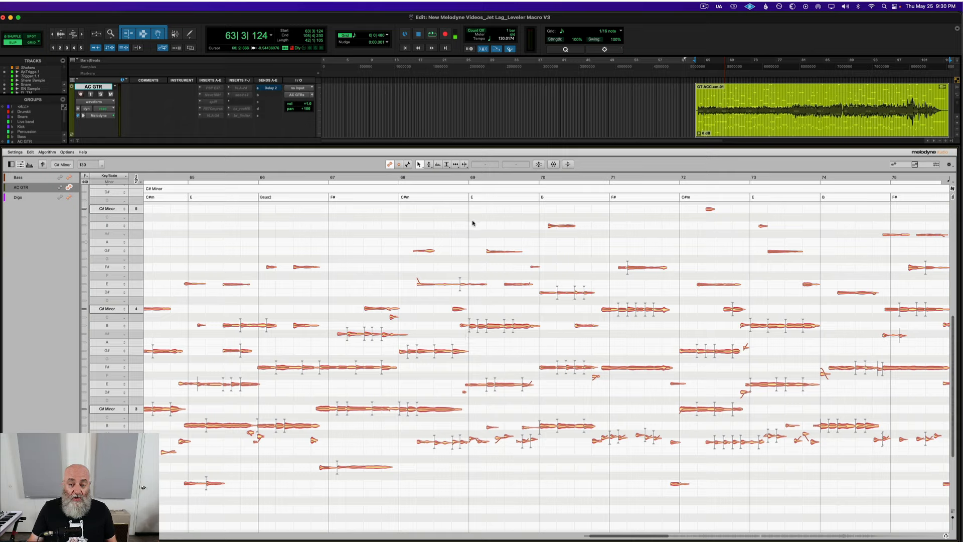
Step: Level the notes of the E chord in bar 69, making quiet notes louder by about 75% and also making loud notes quieter
drag(473, 223, 536, 445)
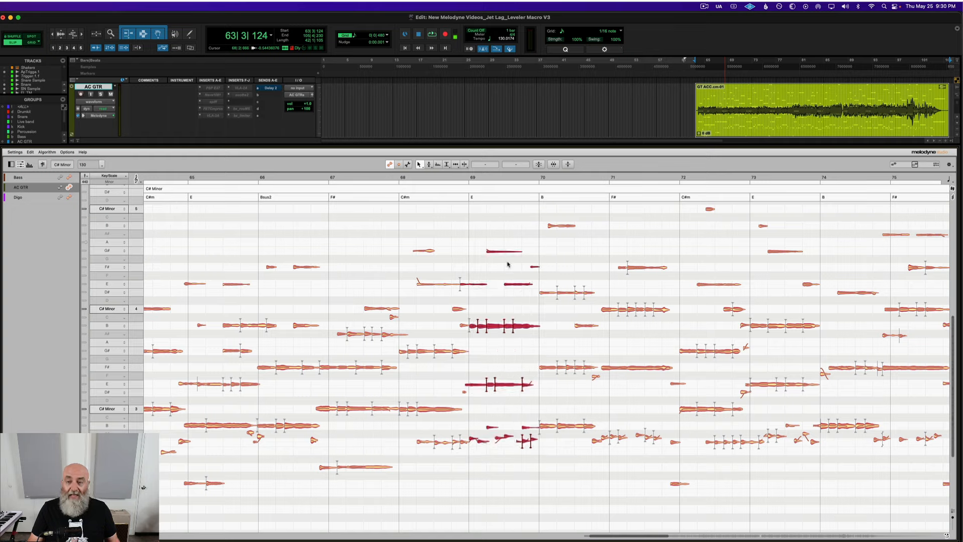
click(567, 165)
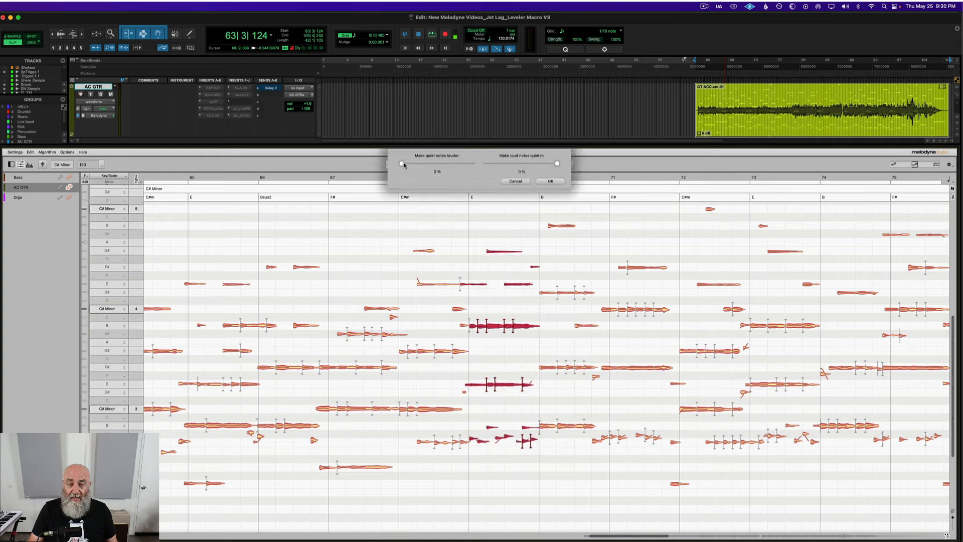
drag(428, 165, 455, 164)
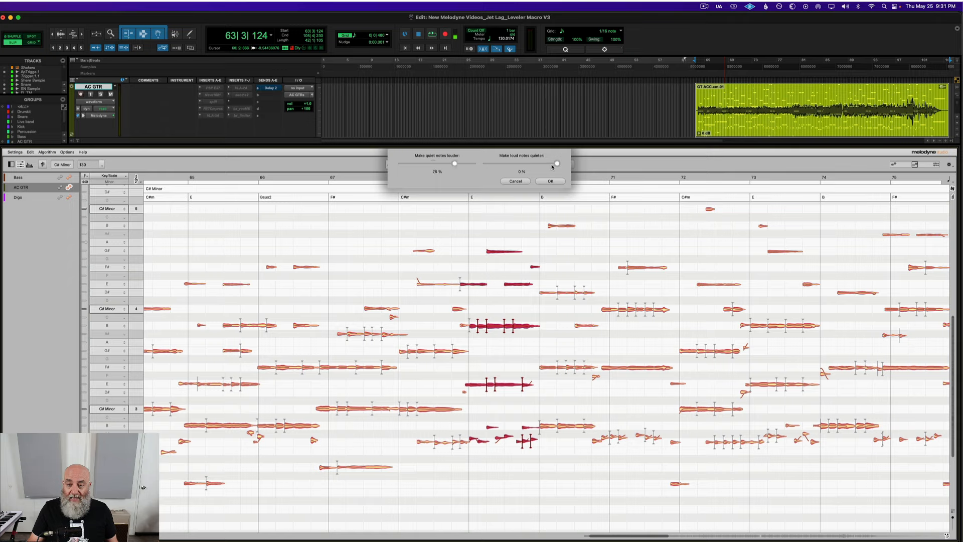
drag(556, 165, 531, 168)
click(548, 182)
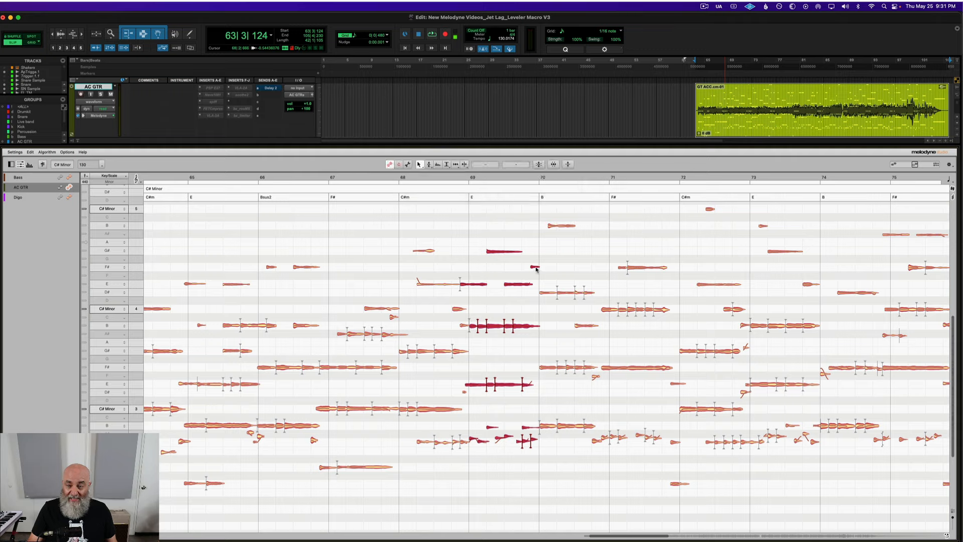
Step: With the Amplitude Tool, check the level changes of the short F# 4 note ending bar 69 and of a B note in the same chord
mouse_move(536, 269)
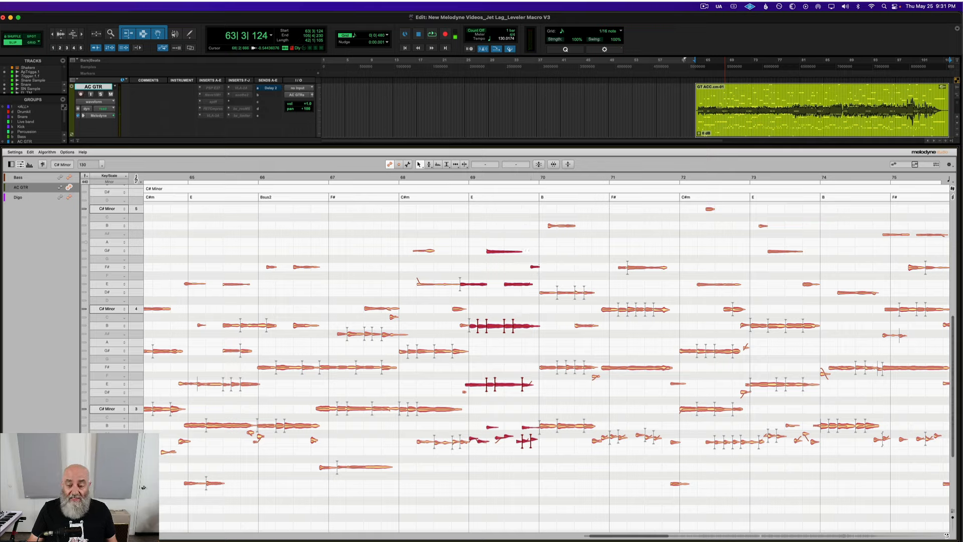
mouse_move(499, 440)
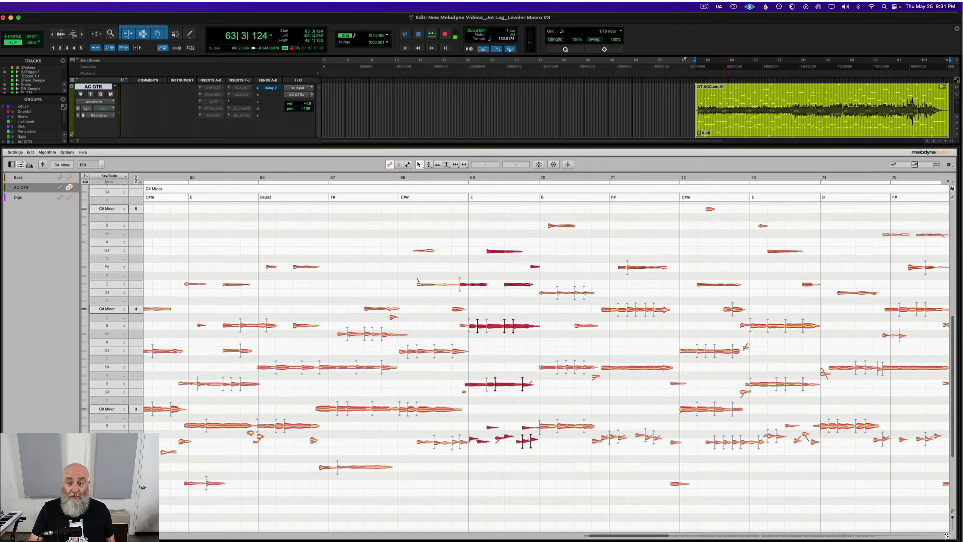
click(535, 268)
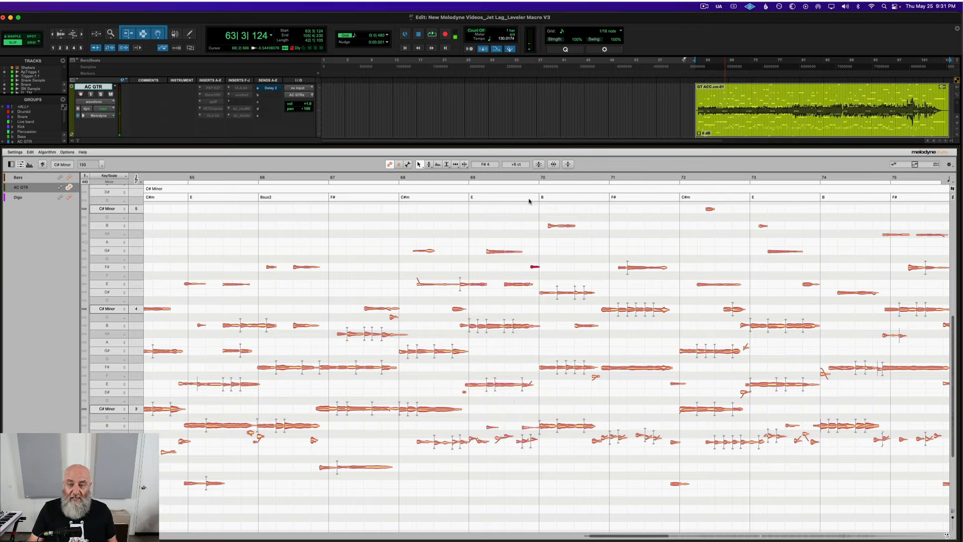
right_click(516, 246)
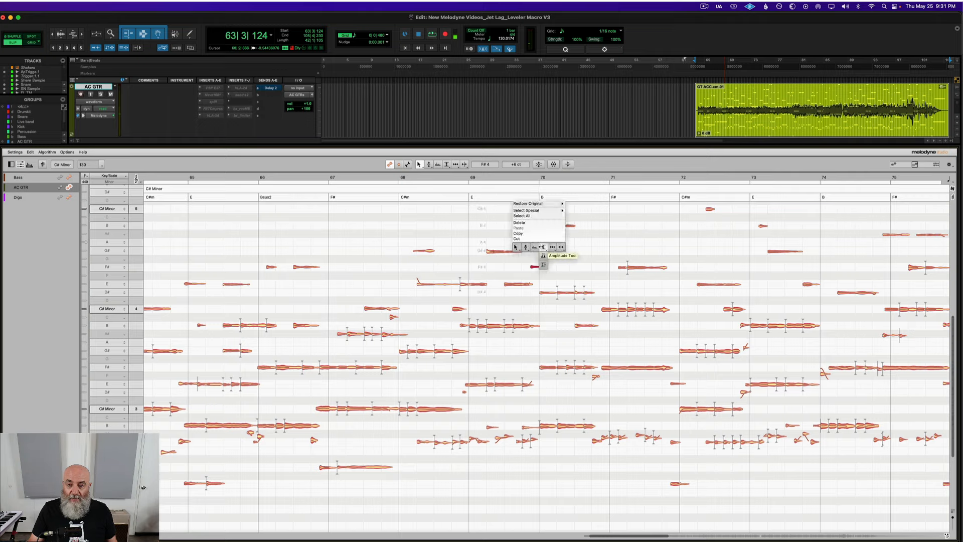
click(543, 256)
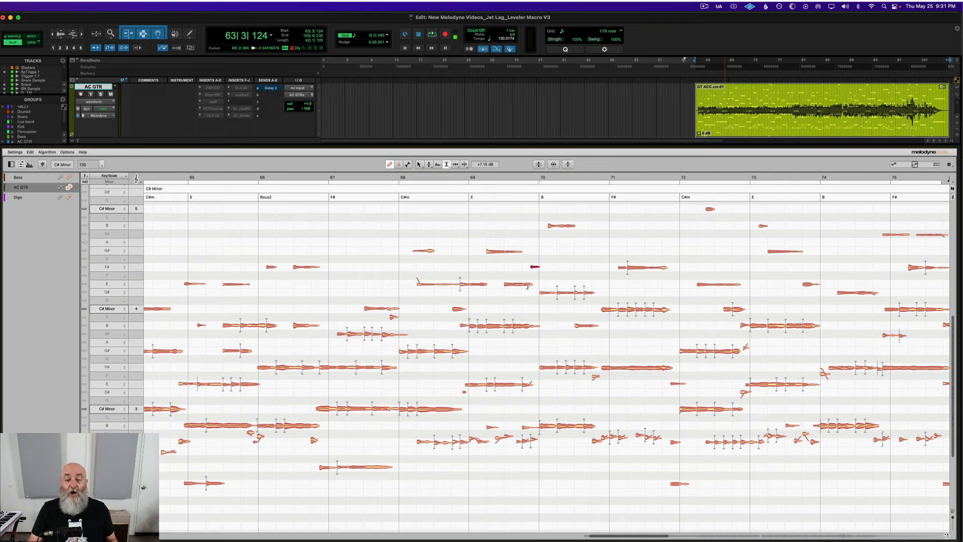
click(496, 326)
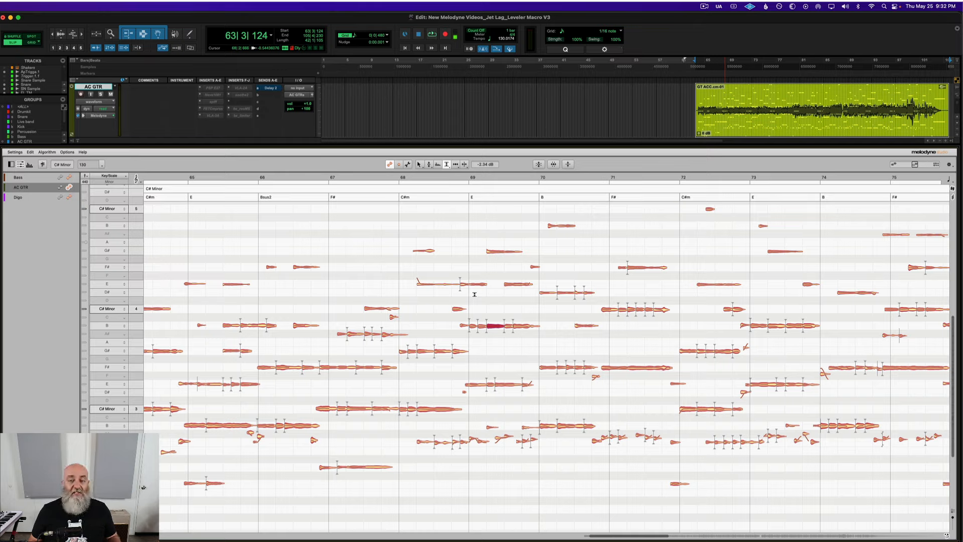
click(348, 263)
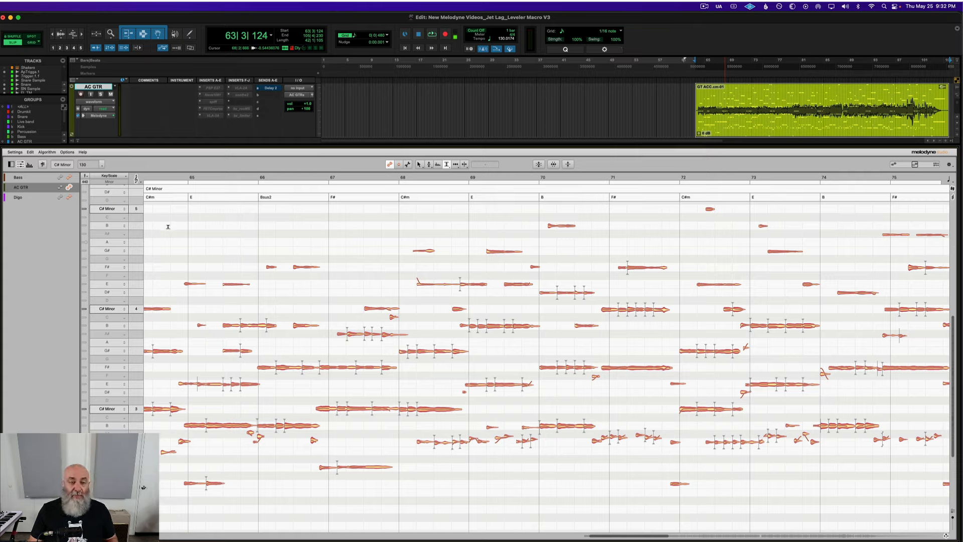
Step: Change the acoustic guitar's detection algorithm to Universal and redetect its notes
click(47, 152)
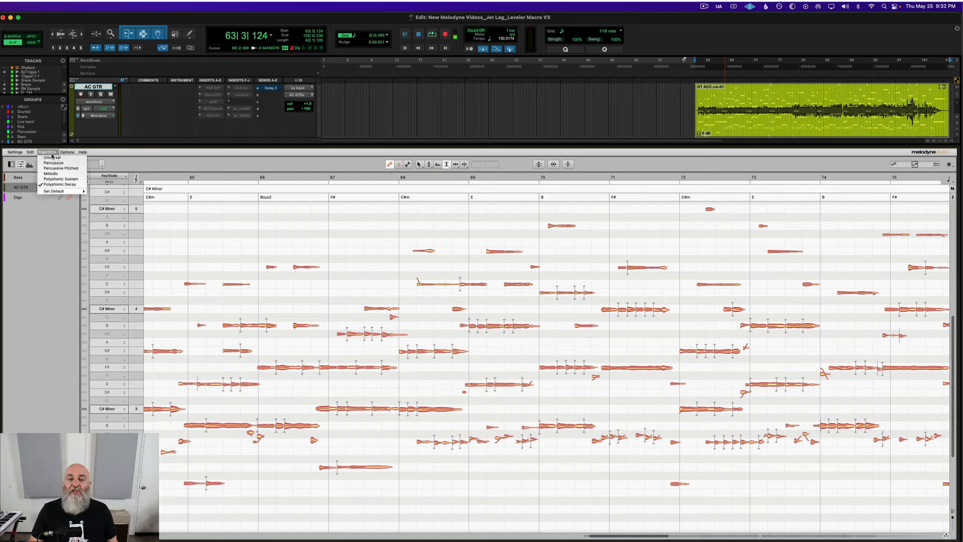
click(54, 158)
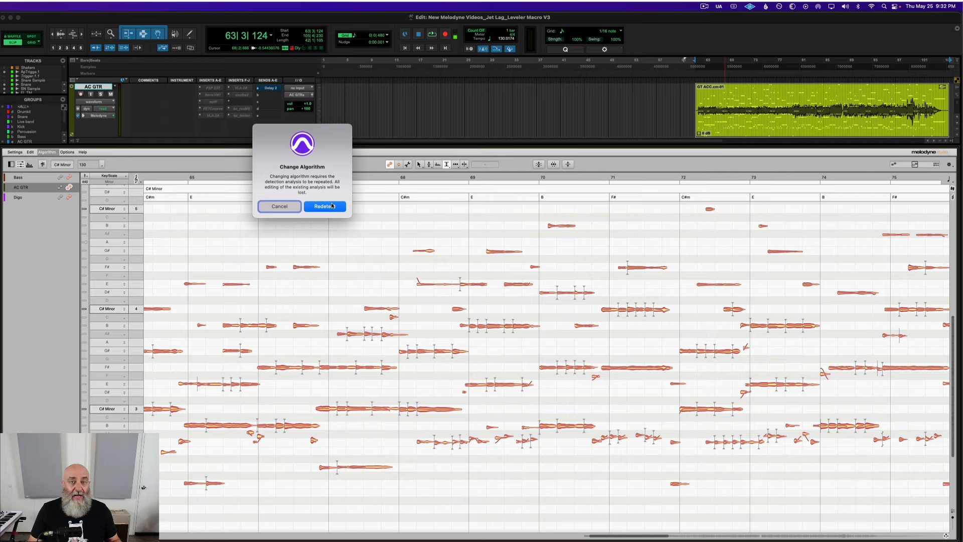
click(324, 206)
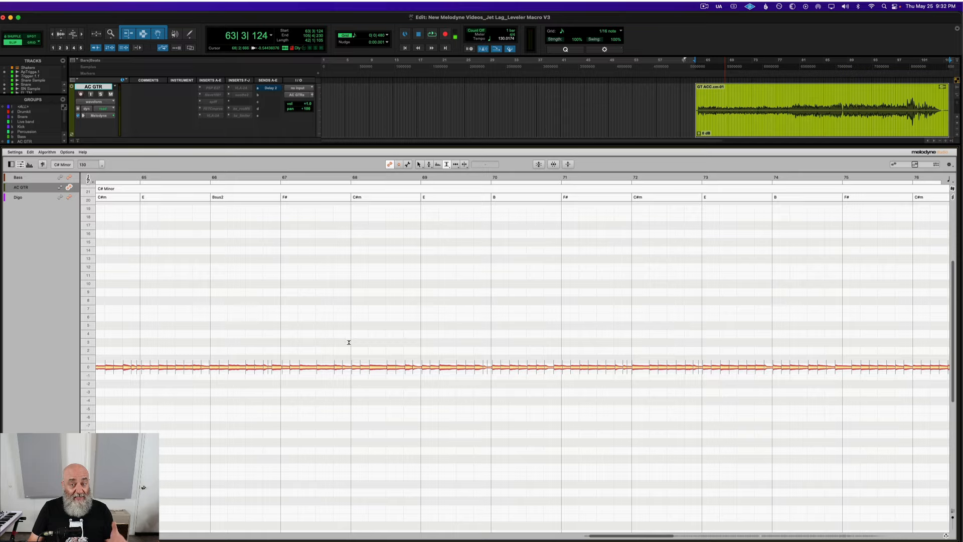
Step: Select a note late in bar 64 of the guitar, enter Note Assignment Mode and activate the Note Separation Tool
scroll(297, 331, left, 3)
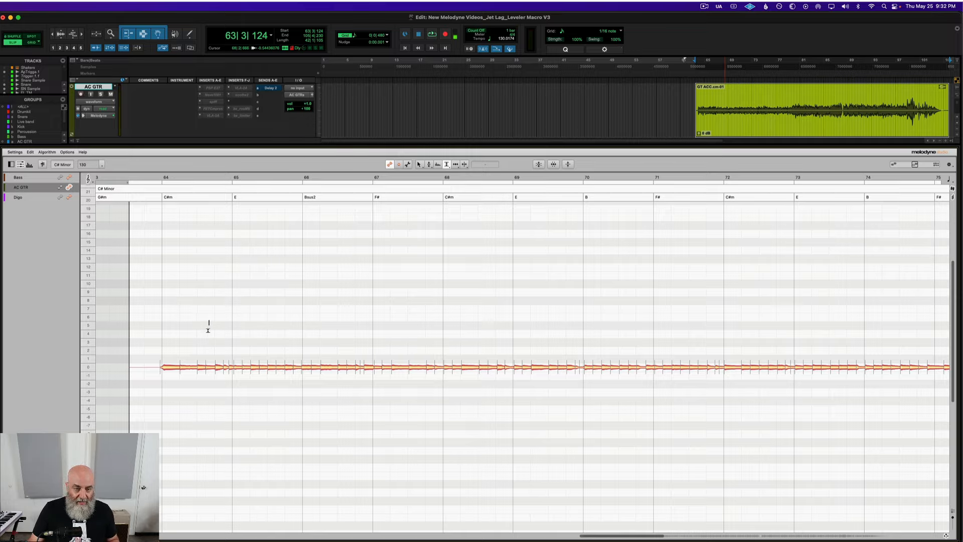
click(209, 367)
scroll(209, 343, up, 3)
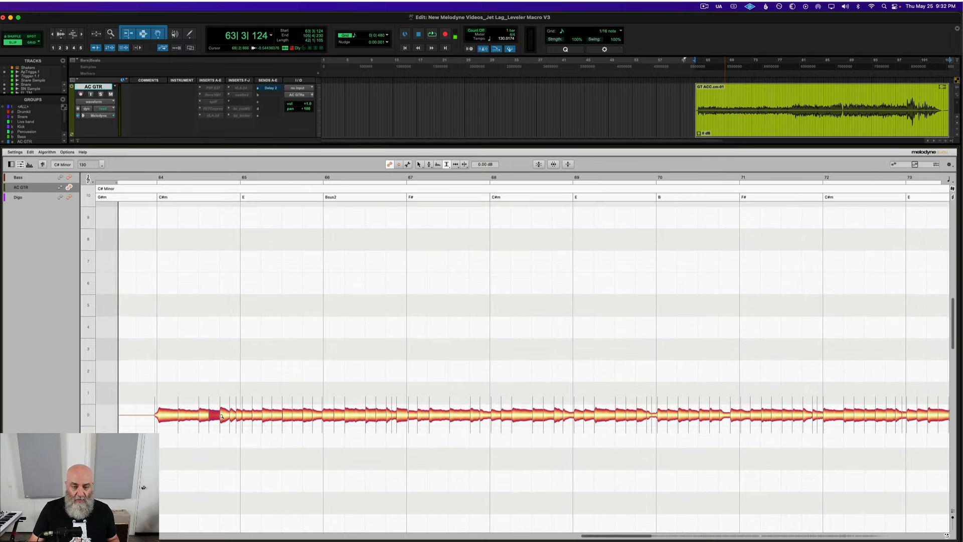
scroll(221, 416, up, 3)
scroll(234, 375, down, 3)
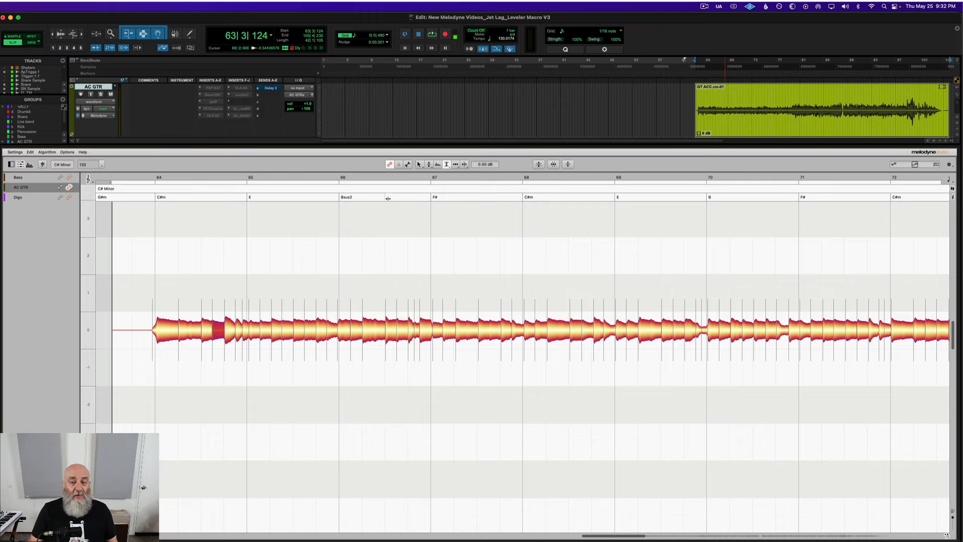
click(408, 164)
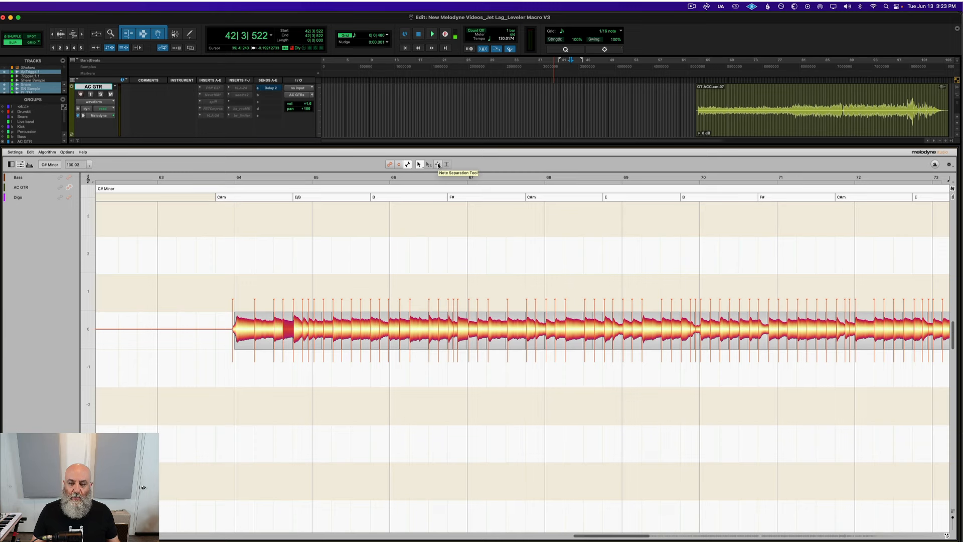
click(438, 165)
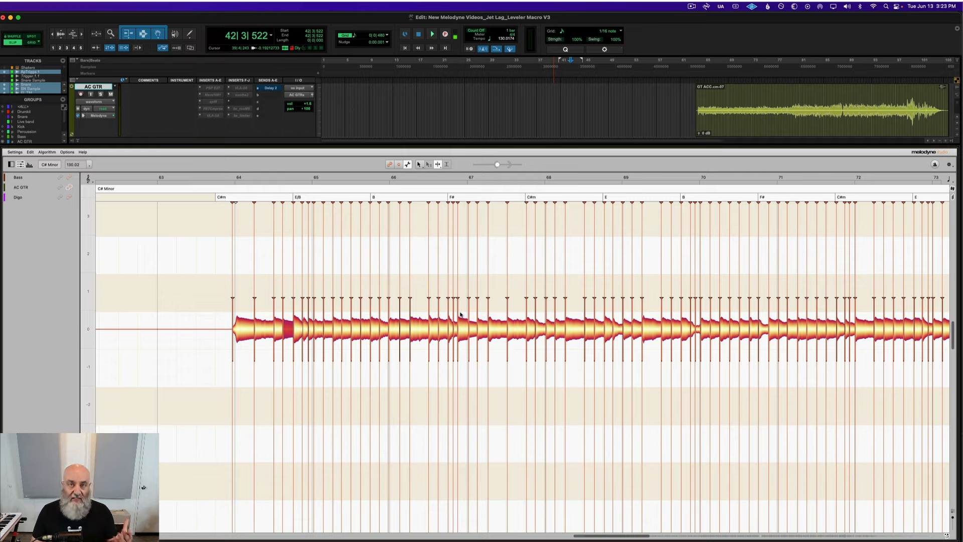
Step: Split the long guitar note in the middle of bar 67 by adding a note separation
right_click(498, 329)
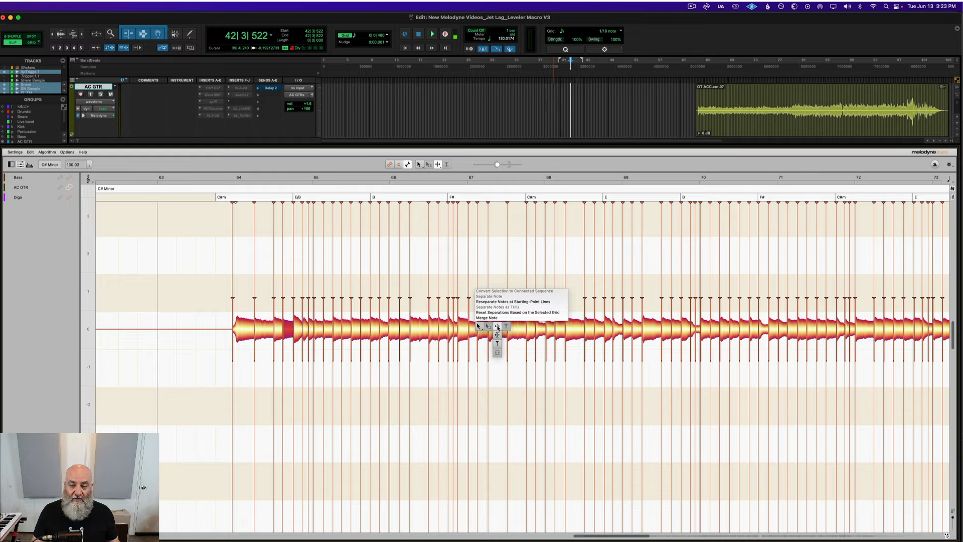
click(498, 327)
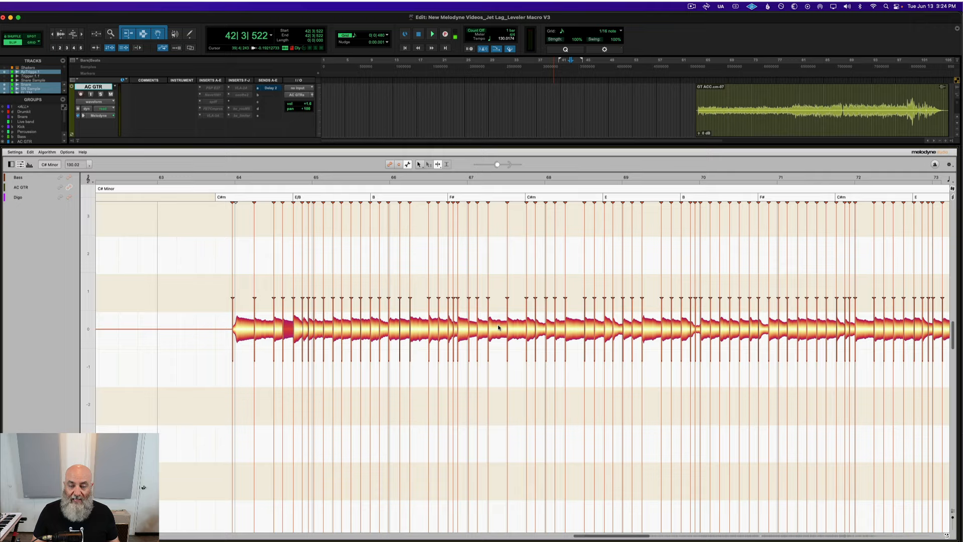
click(499, 328)
click(499, 327)
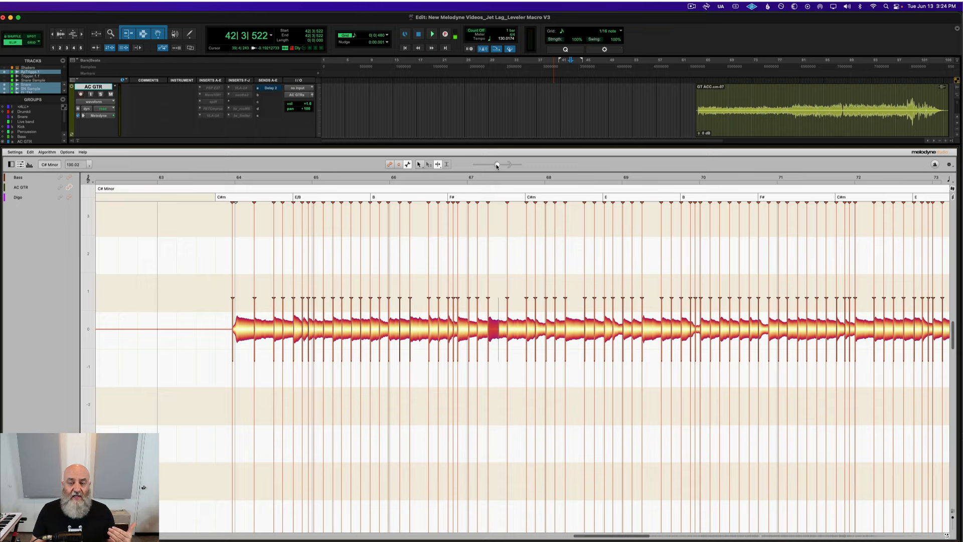
Step: Raise the guitar's separation slider to nearly its maximum and view the available note separation commands without applying one
drag(497, 165, 520, 165)
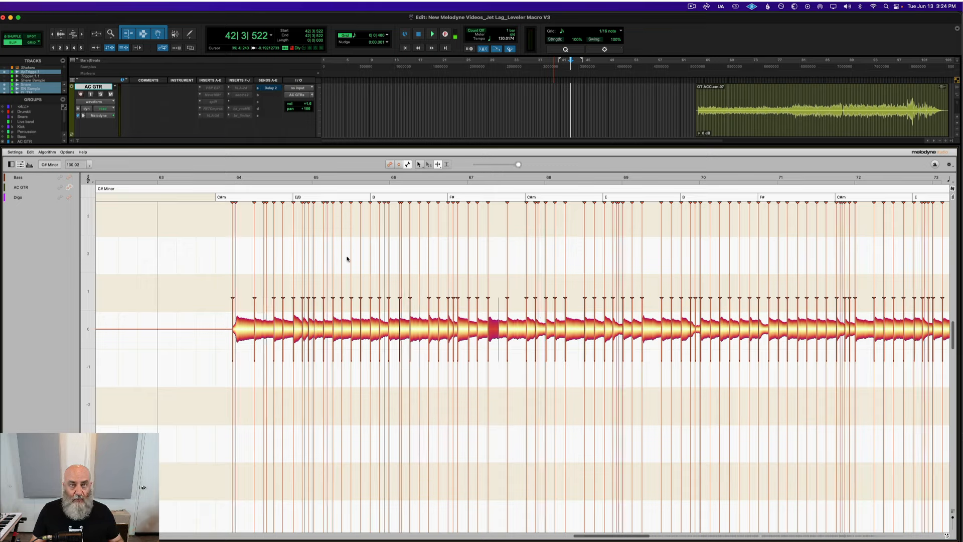
right_click(420, 330)
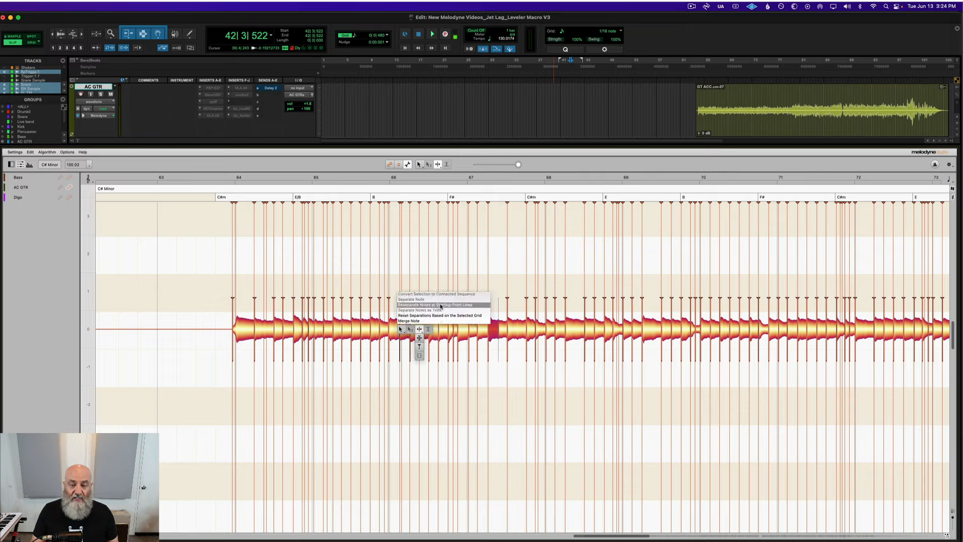
click(494, 184)
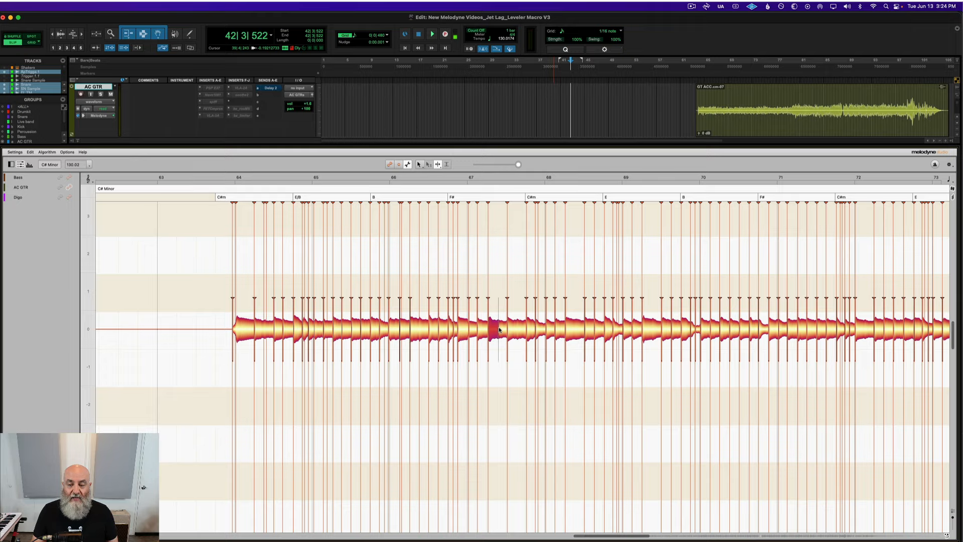
Step: Remove the note separation in the middle of bar 67, then select all the guitar's notes and view their available commands
click(500, 329)
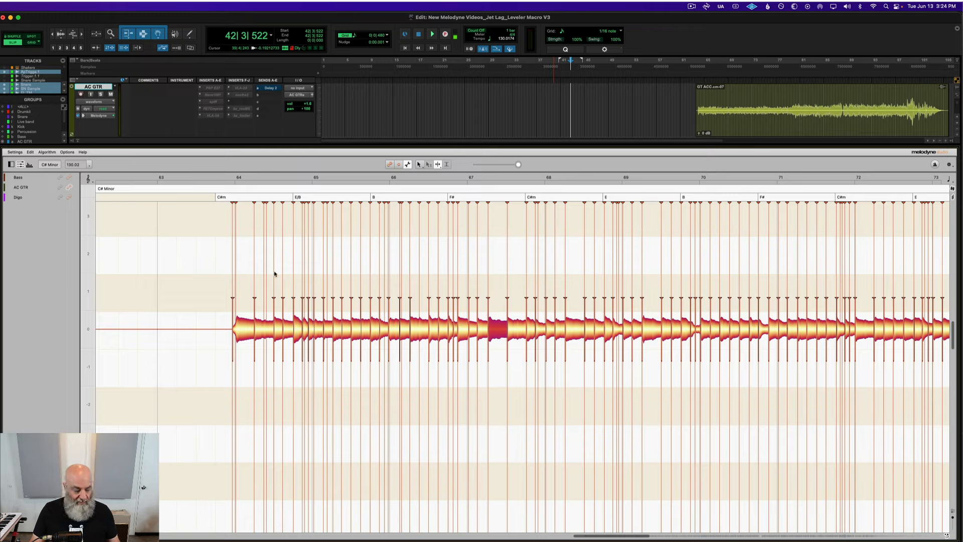
key(super+a)
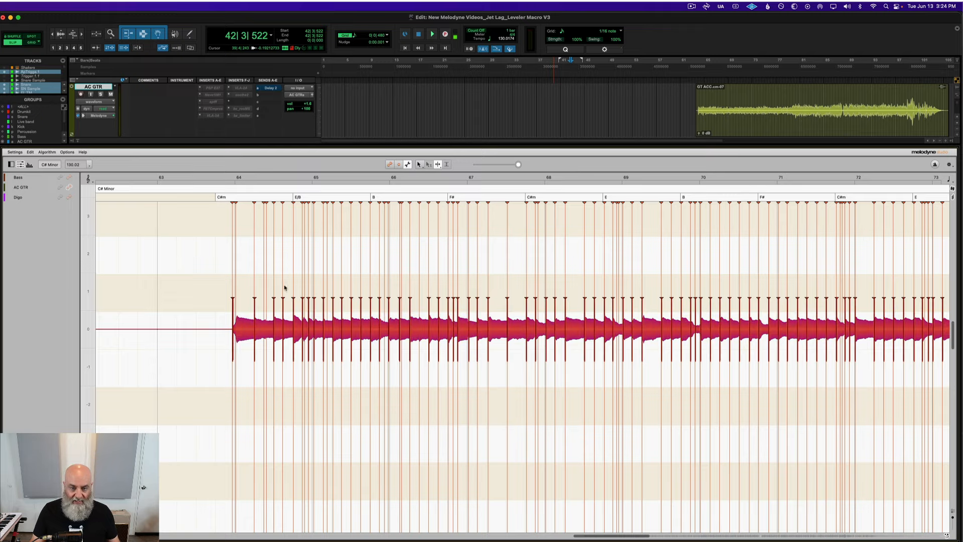
right_click(420, 334)
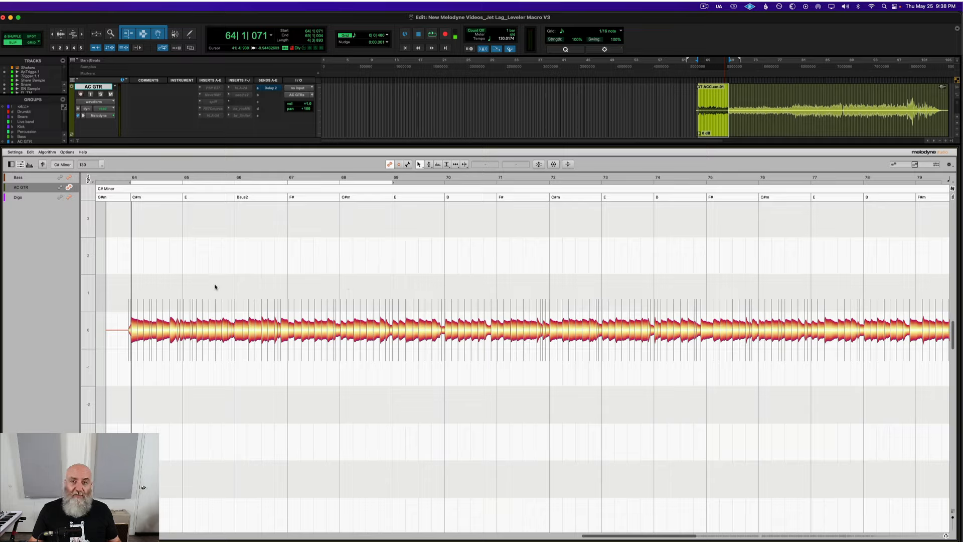
Step: Listen to the acoustic guitar from bar 64 first soloed, then unsoloed within the full mix
click(100, 94)
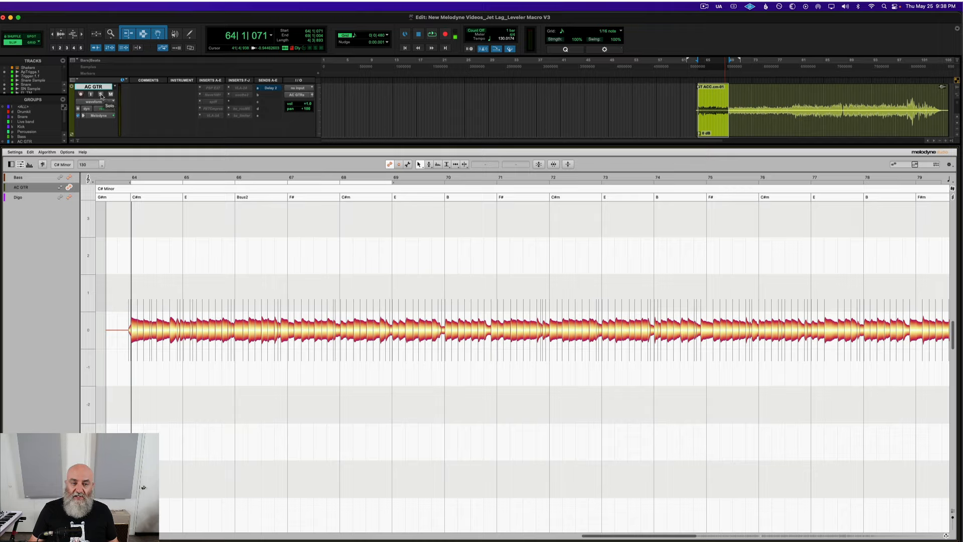
key(space)
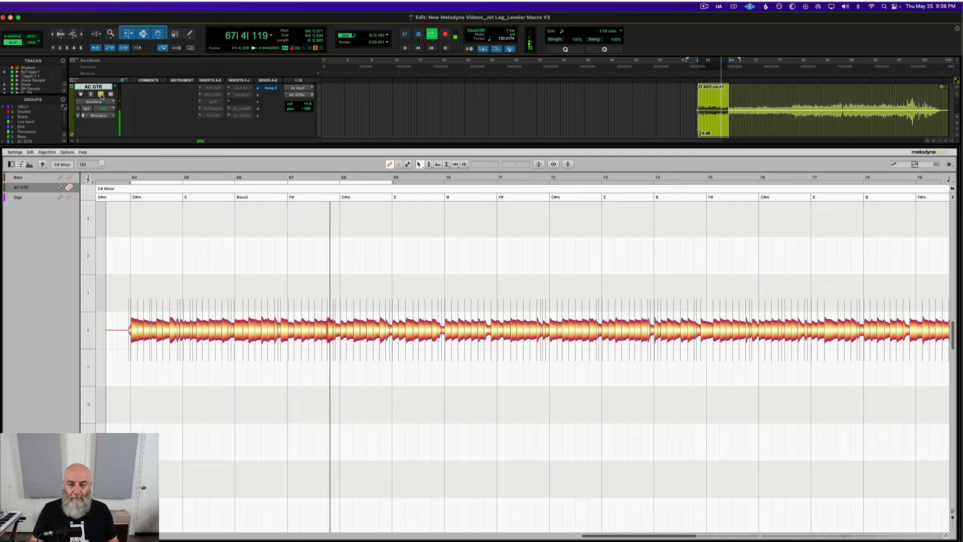
key(space)
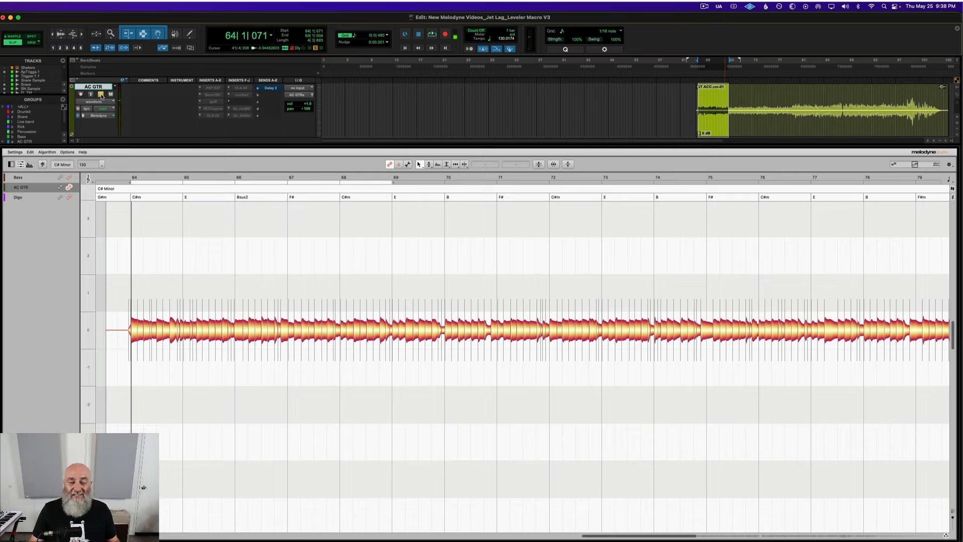
click(101, 95)
key(space)
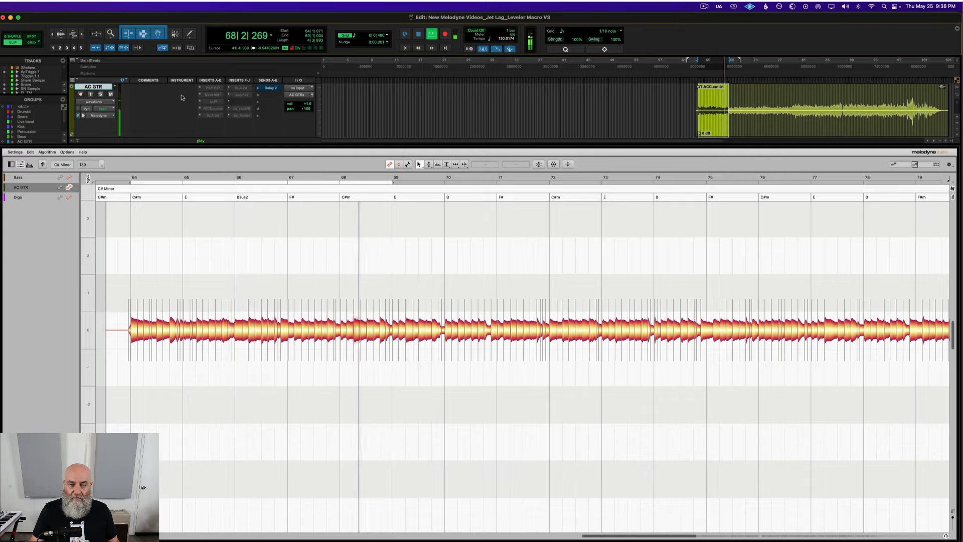
key(space)
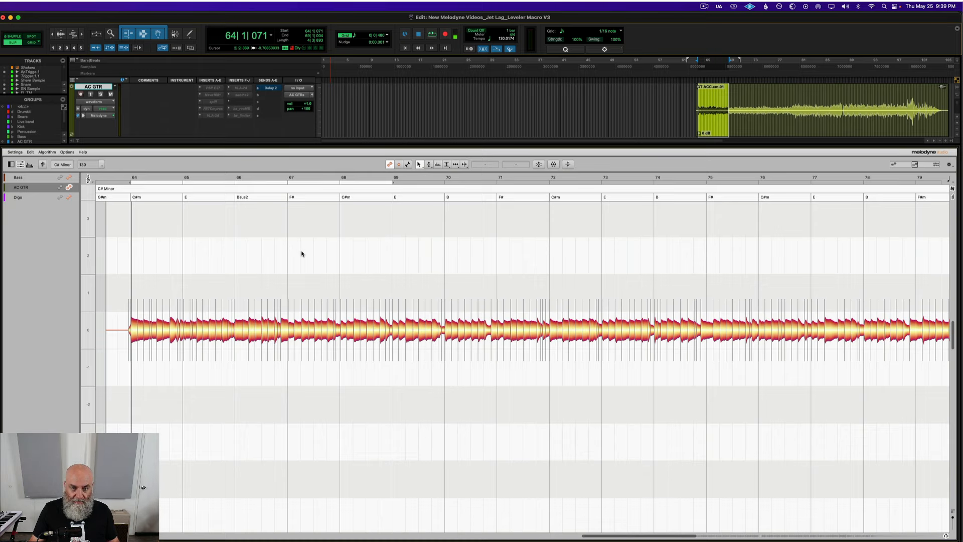
Step: Level all the acoustic guitar's notes during playback, making quiet notes louder by 59% and loud notes quieter by 26%
key(super+a)
key(space)
click(568, 165)
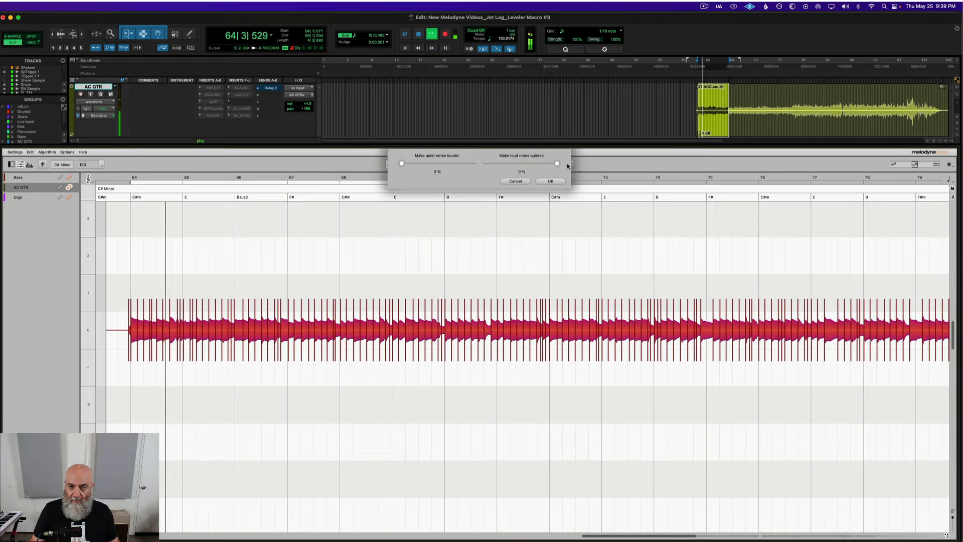
drag(402, 163, 432, 165)
drag(433, 163, 445, 164)
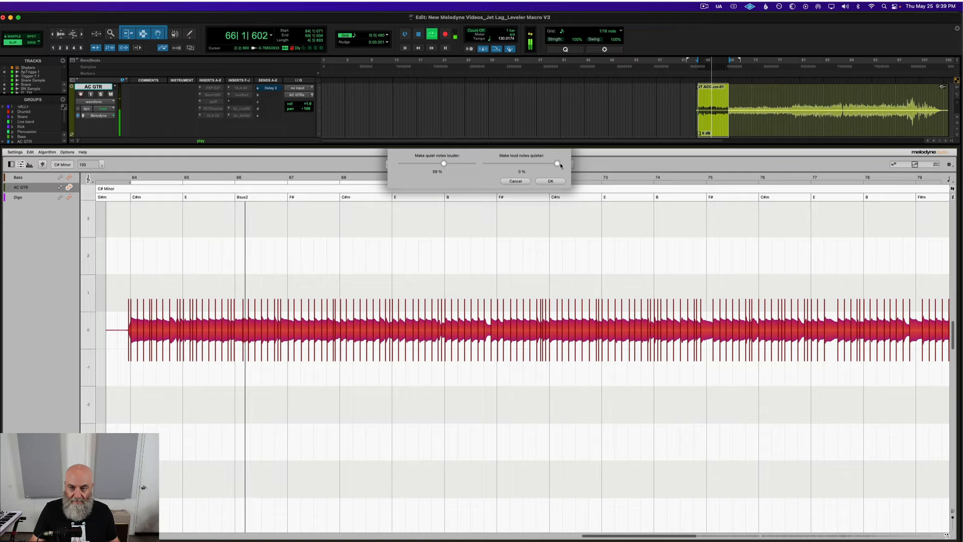
drag(557, 164, 539, 164)
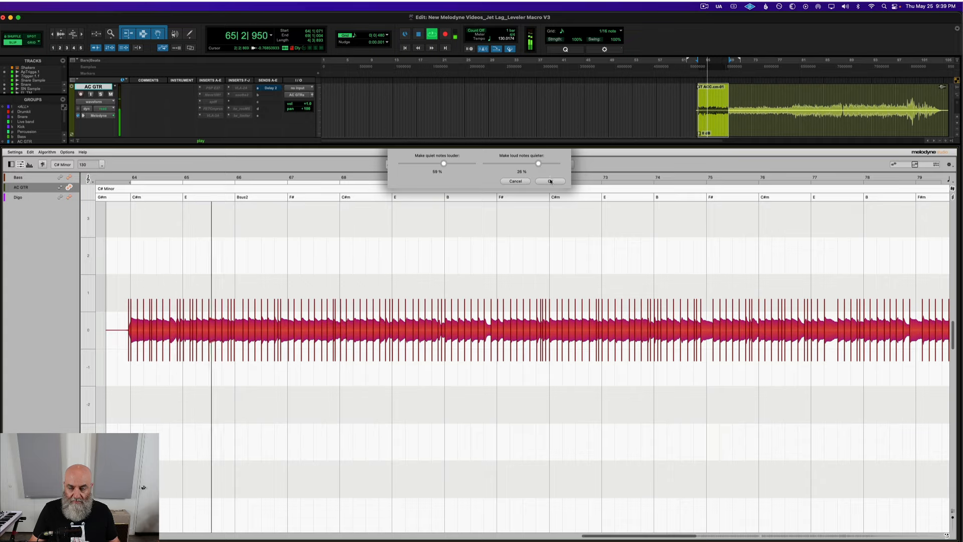
click(550, 182)
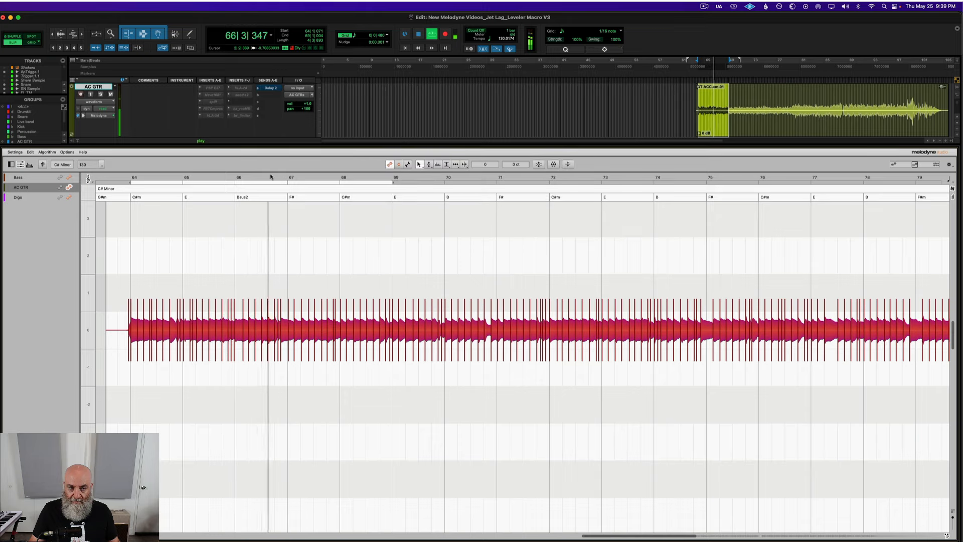
Step: Compare the levelled guitar with its unedited version during playback, restore the edited version and stop playback
click(44, 165)
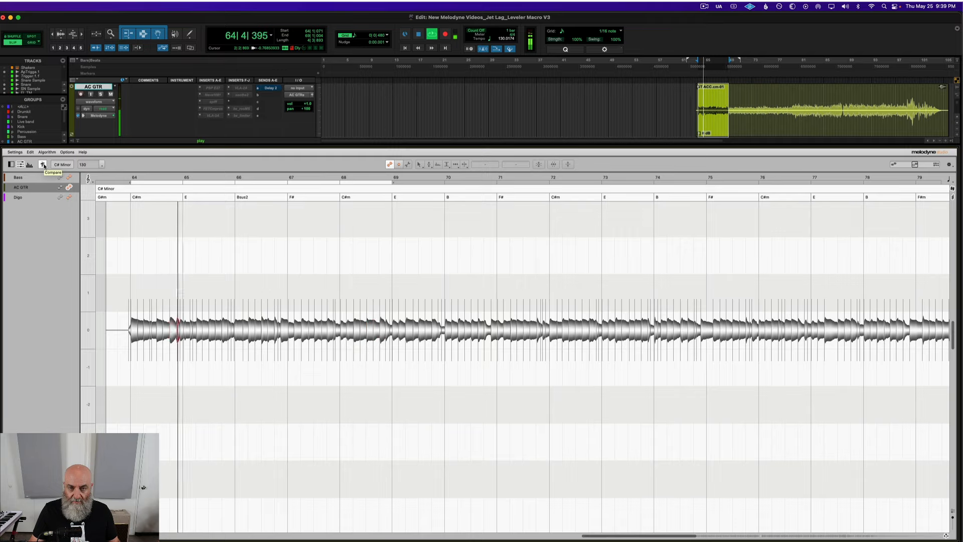
click(43, 166)
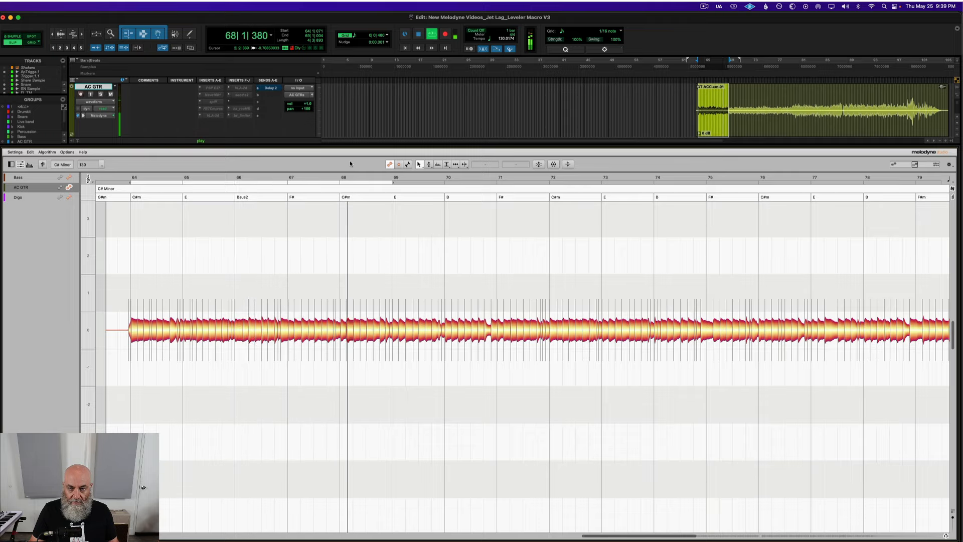
key(space)
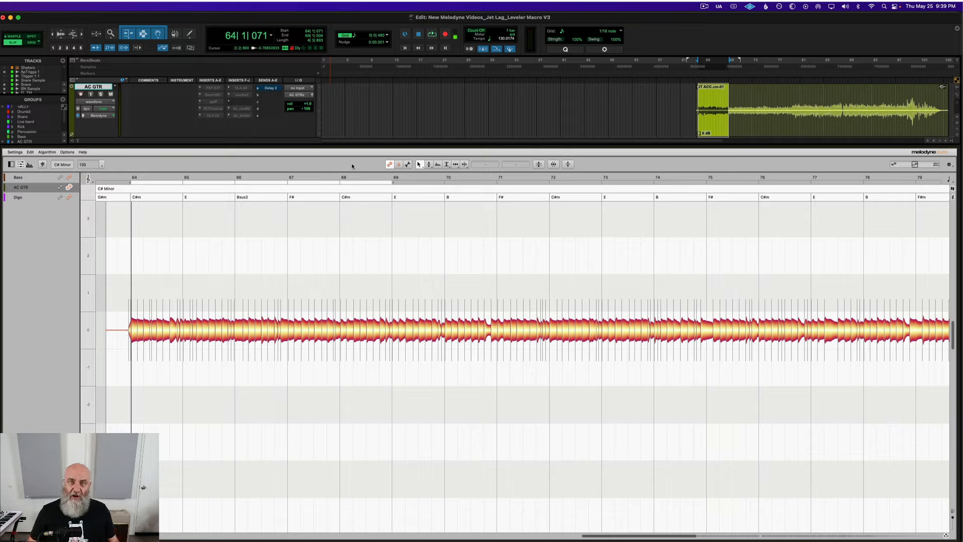
Step: Select the first clip on the lead vocal track and open the track's output window, placing it clear of the note editor
scroll(522, 108, down, 3)
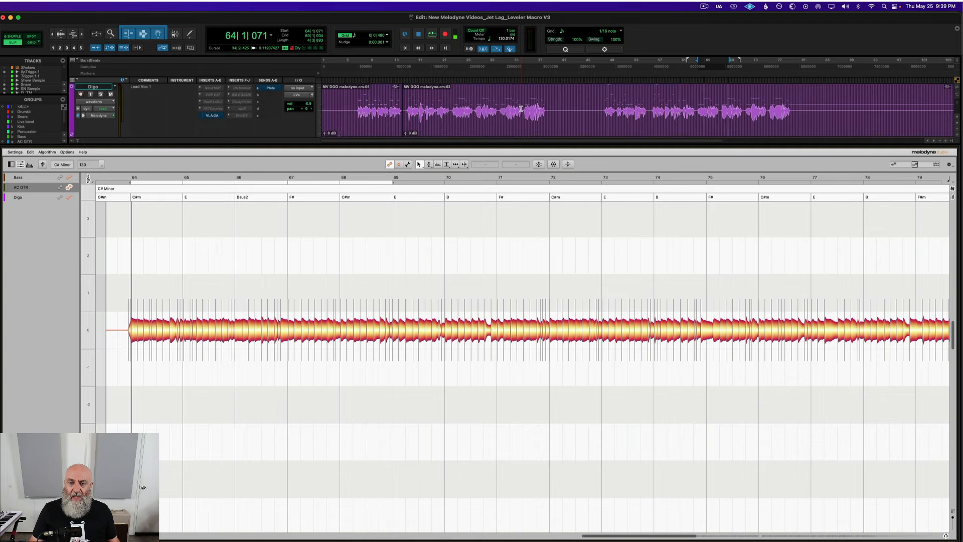
click(384, 126)
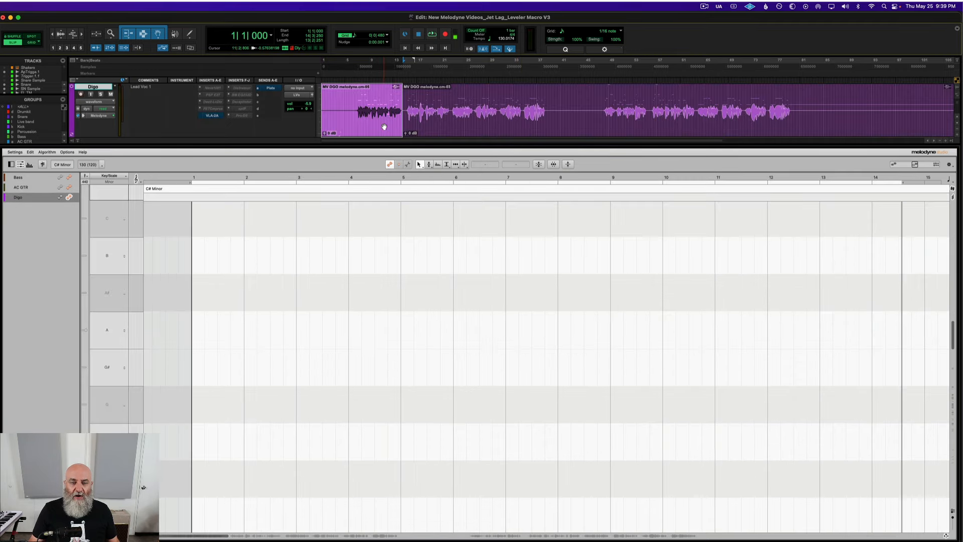
click(312, 95)
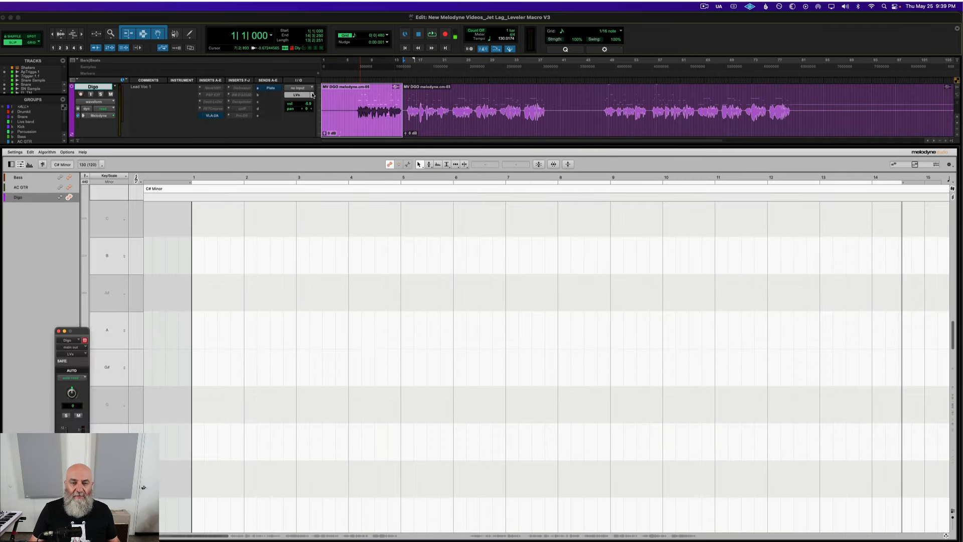
drag(81, 333, 37, 330)
Step: Examine the lead vocal's notes up to bar 14, including the low noise notes before the first phrase
scroll(217, 331, up, 3)
scroll(215, 332, up, 10)
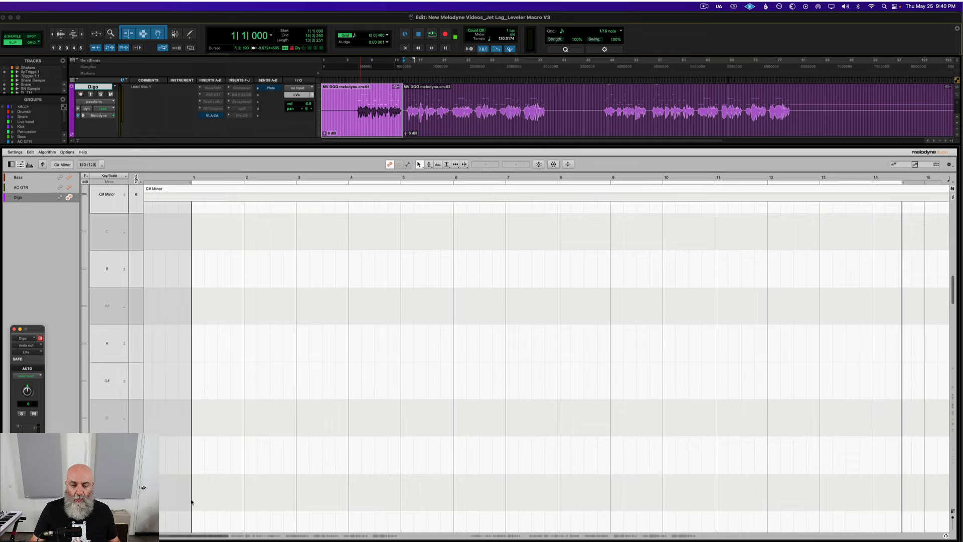
scroll(188, 536, right, 7)
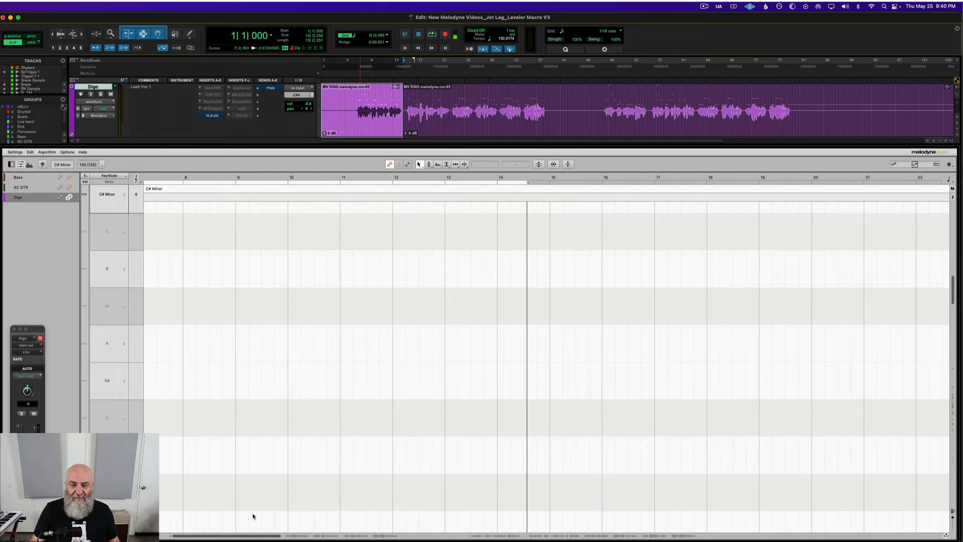
scroll(276, 444, down, 4)
scroll(275, 445, down, 9)
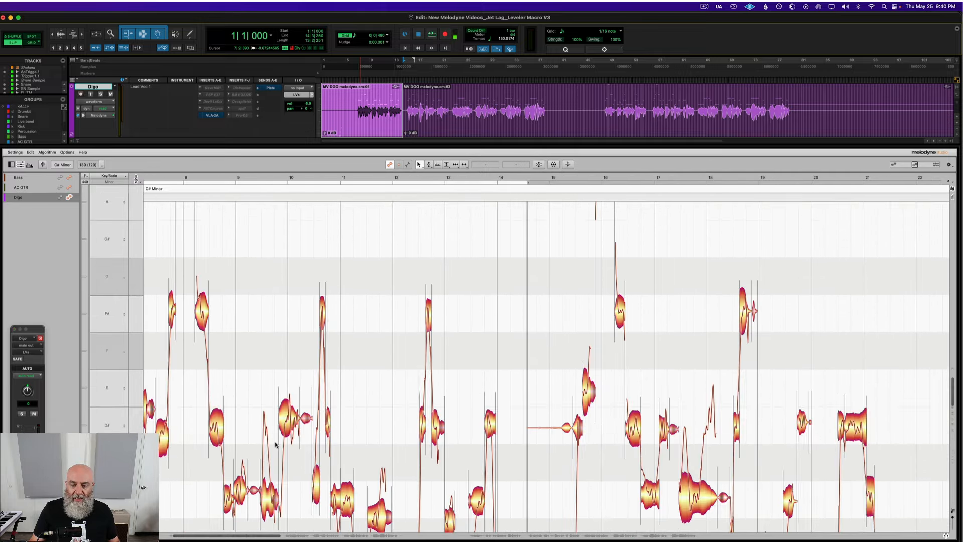
scroll(276, 445, down, 2)
scroll(217, 437, left, 4)
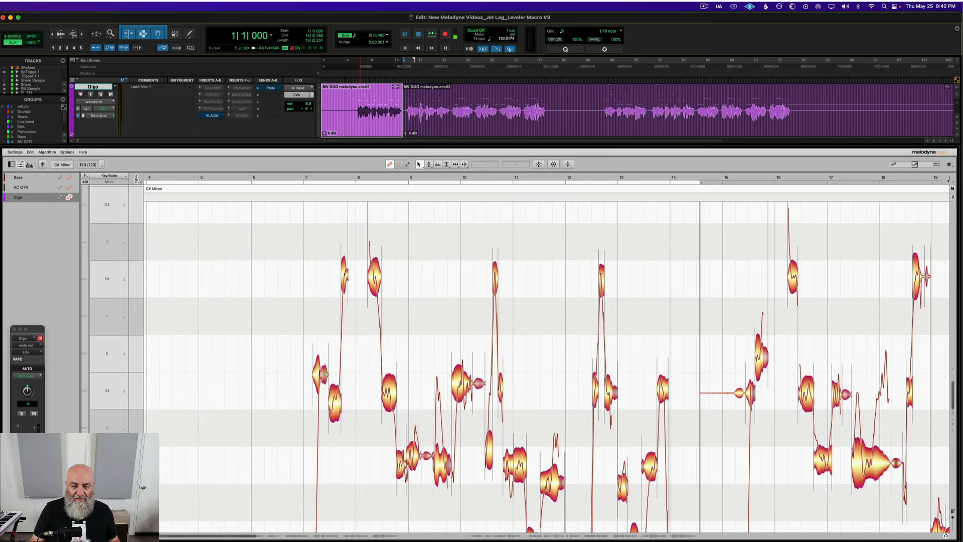
scroll(227, 401, down, 2)
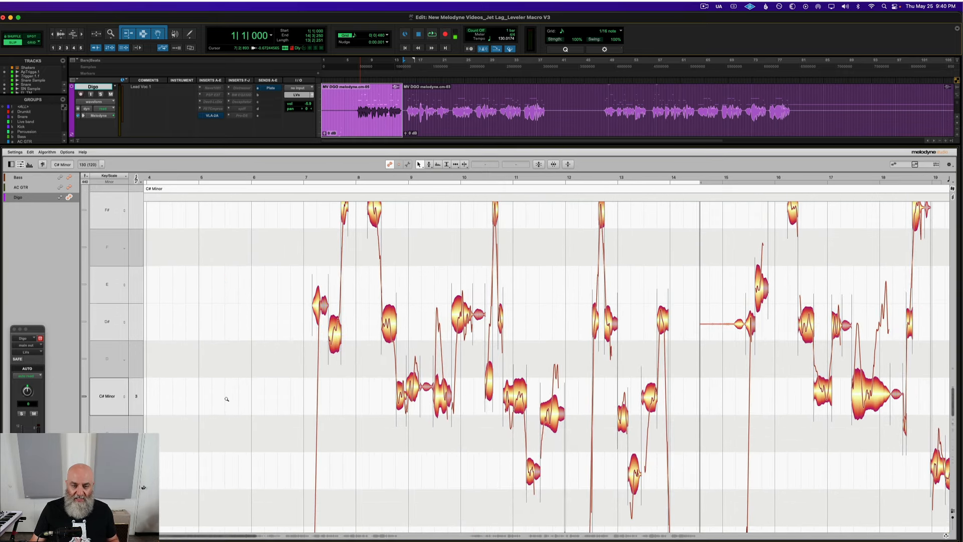
drag(226, 400, 231, 329)
scroll(241, 329, left, 3)
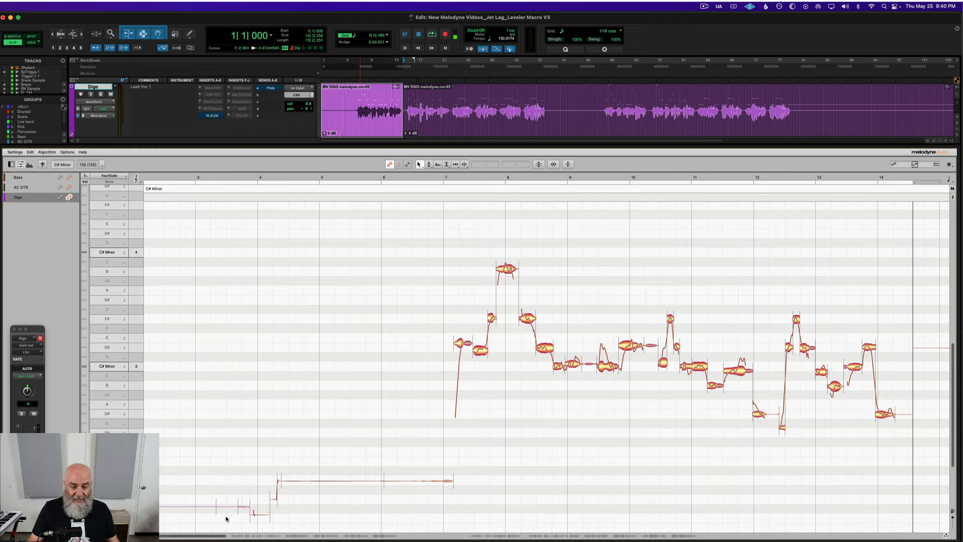
Step: Try making quiet notes 71% louder on the low noise and the first vocal notes together, then reset the slider to its minimum
drag(223, 522, 514, 251)
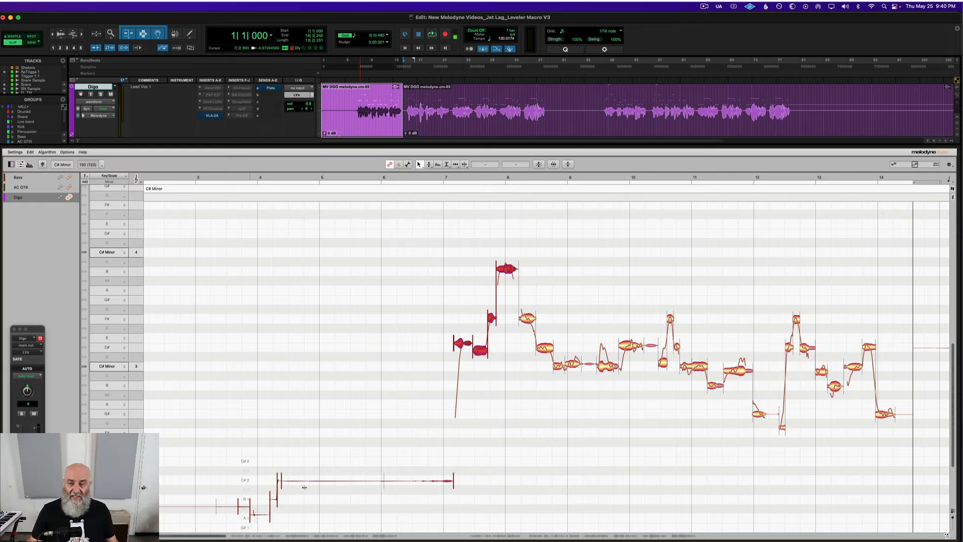
click(568, 166)
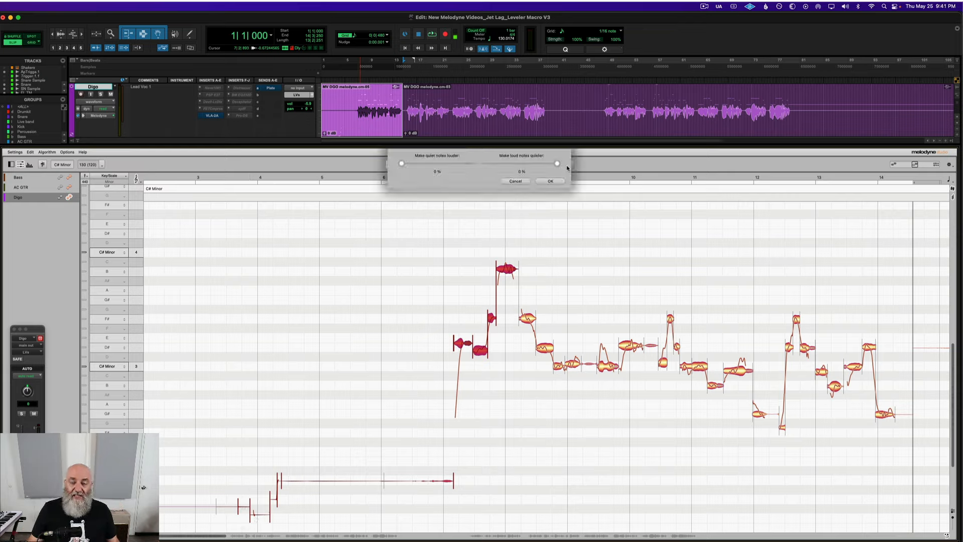
drag(402, 164, 453, 165)
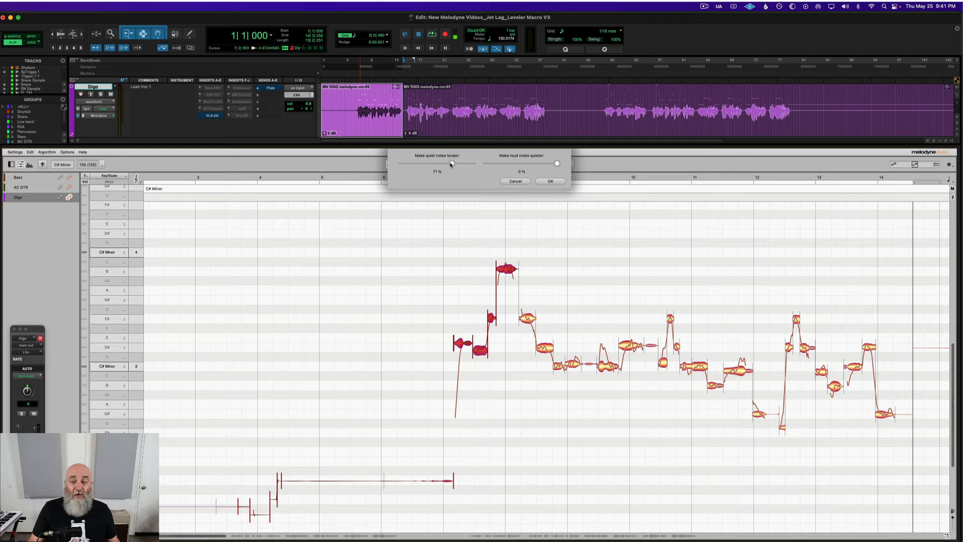
drag(451, 164, 387, 165)
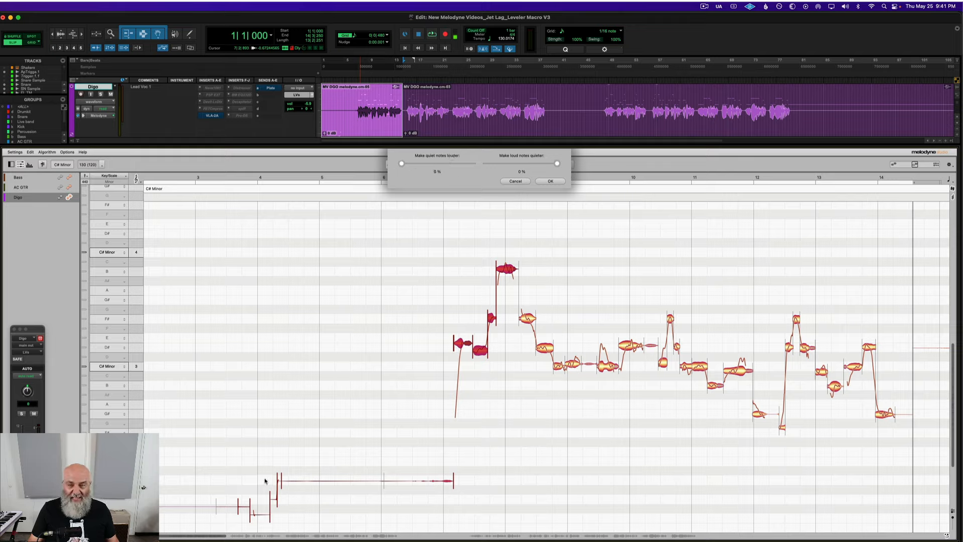
click(549, 181)
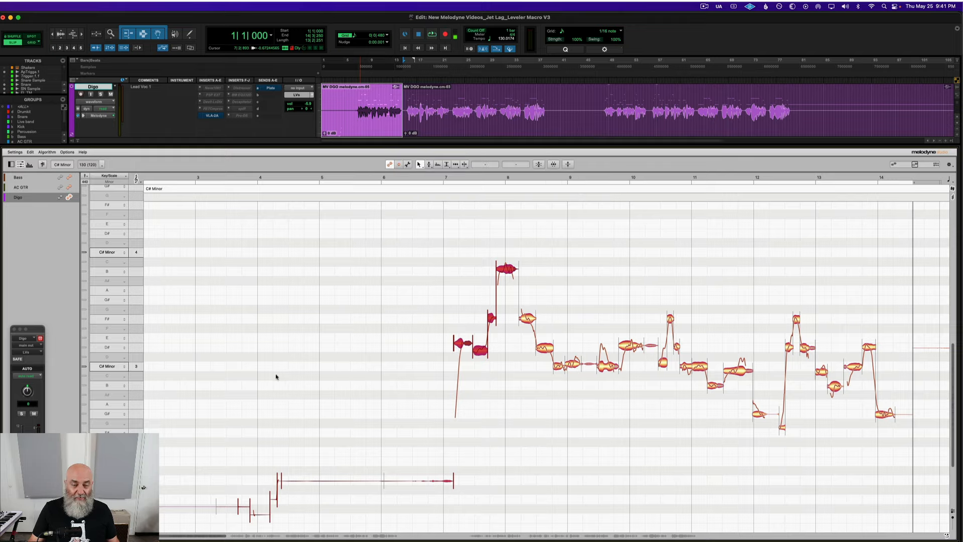
Step: Delete the low noise notes before the first vocal phrase and play back the section
drag(183, 354, 406, 513)
key(Delete)
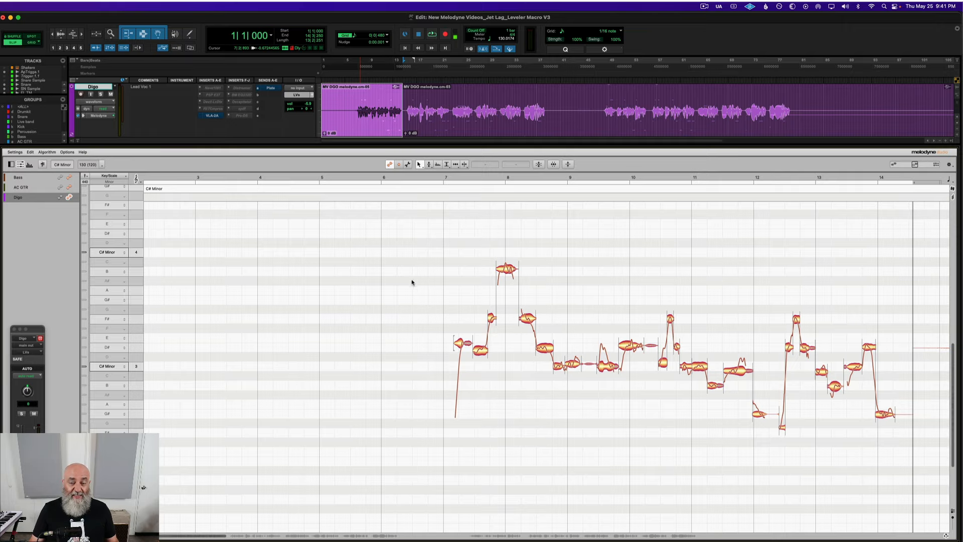
key(space)
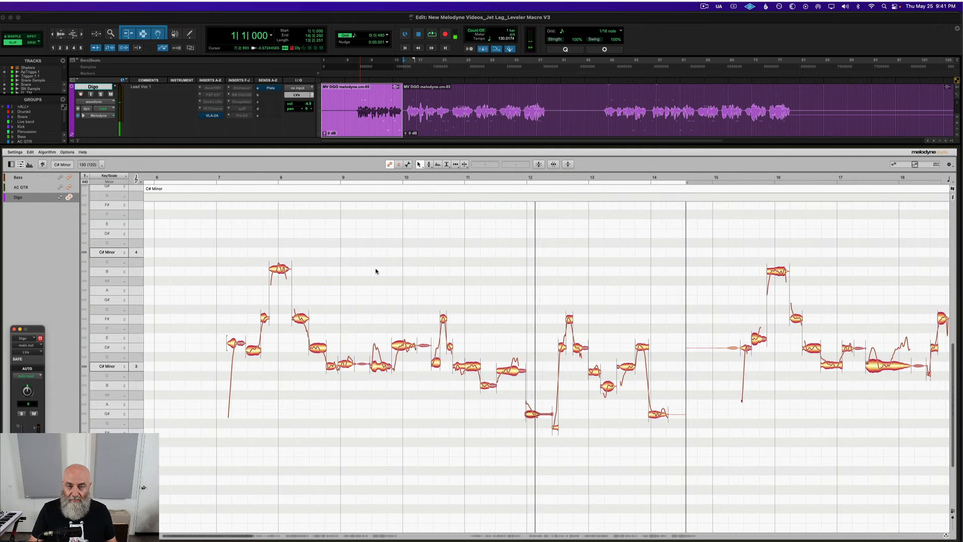
key(space)
key(space)
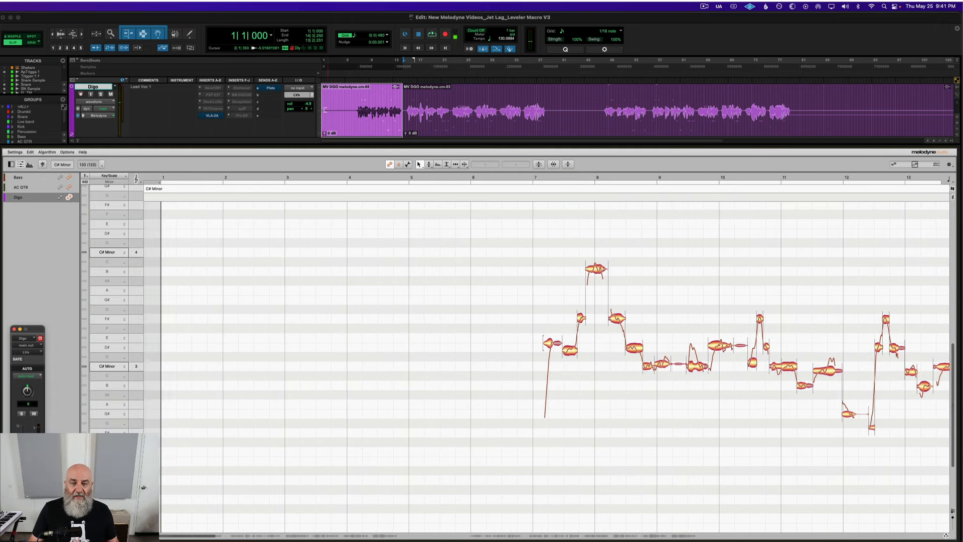
Step: Trim the start of the first lead vocal clip to about 5|4|492, just before the first phrase
drag(324, 116, 351, 120)
scroll(352, 207, right, 5)
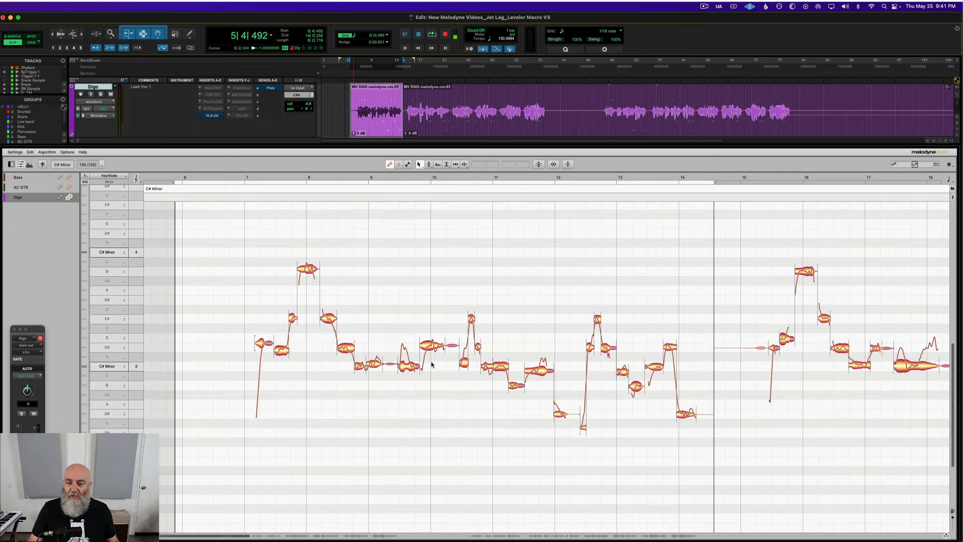
scroll(432, 365, right, 1)
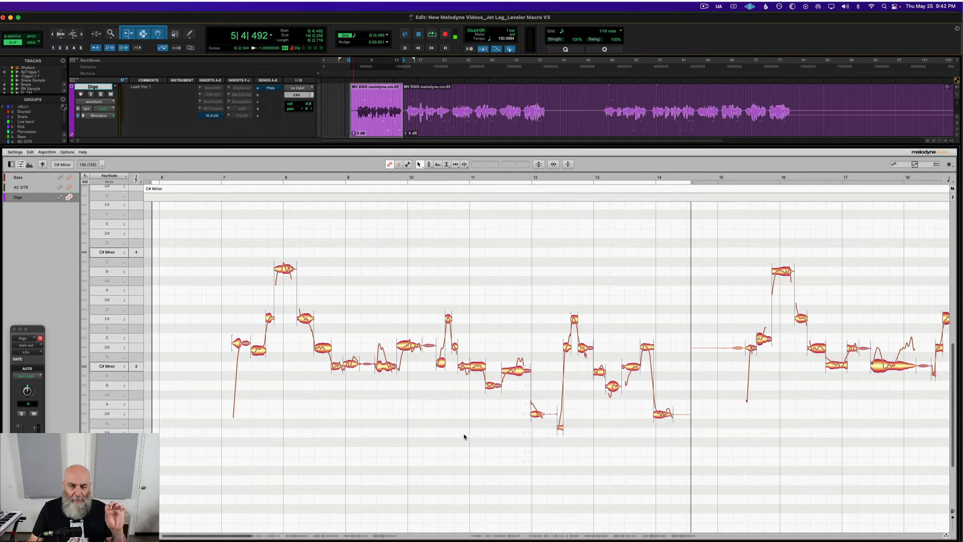
scroll(369, 452, right, 1)
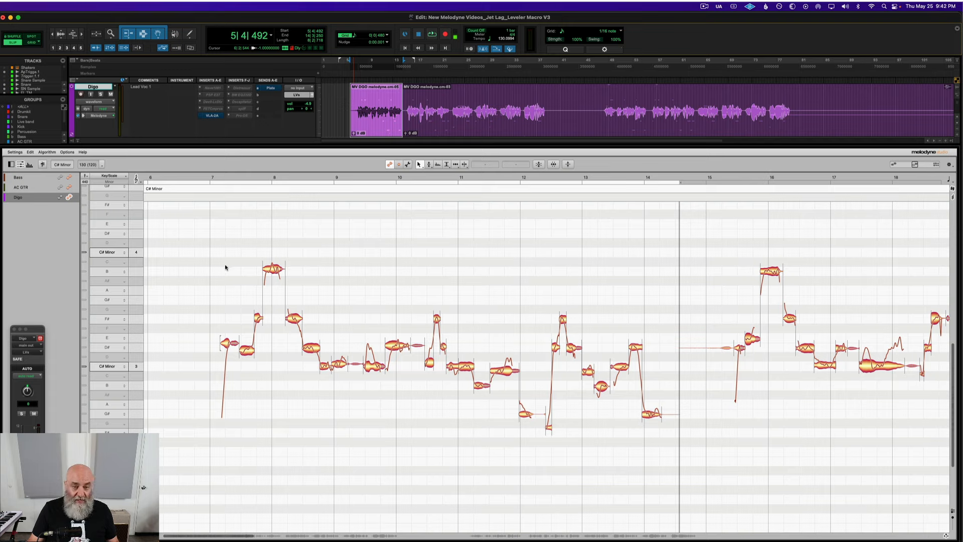
Step: Level all lead vocal notes during playback, making quiet notes 69% louder and loud notes 19% quieter, and stop playback
key(super+a)
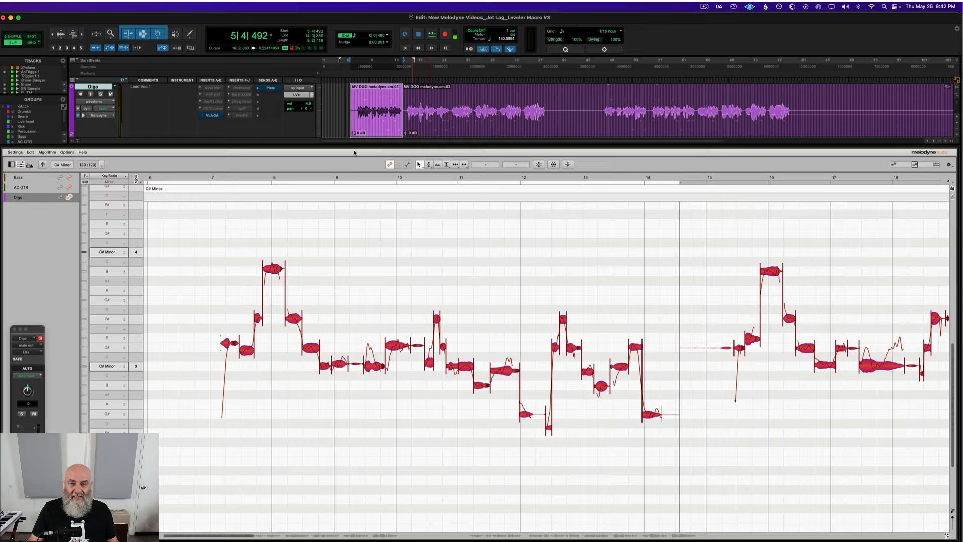
key(space)
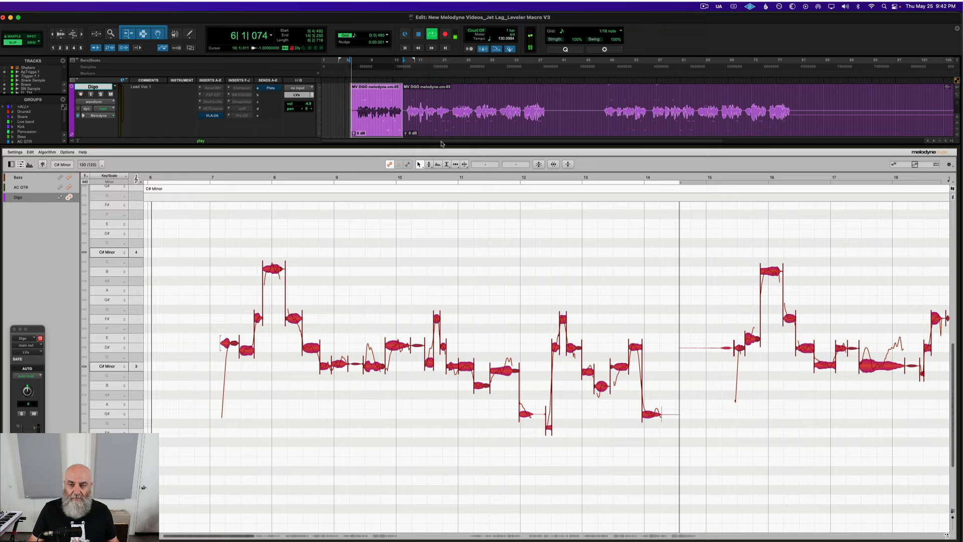
click(568, 164)
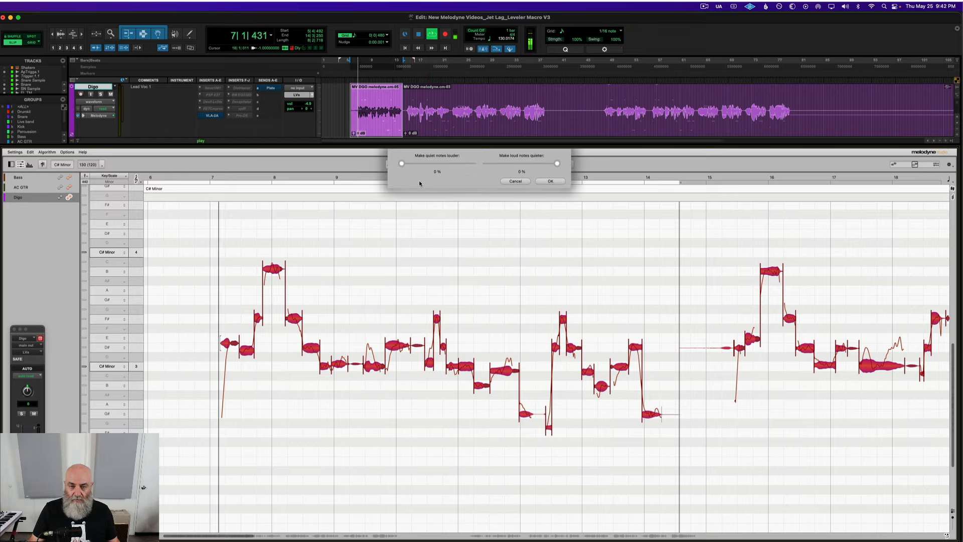
drag(401, 163, 451, 164)
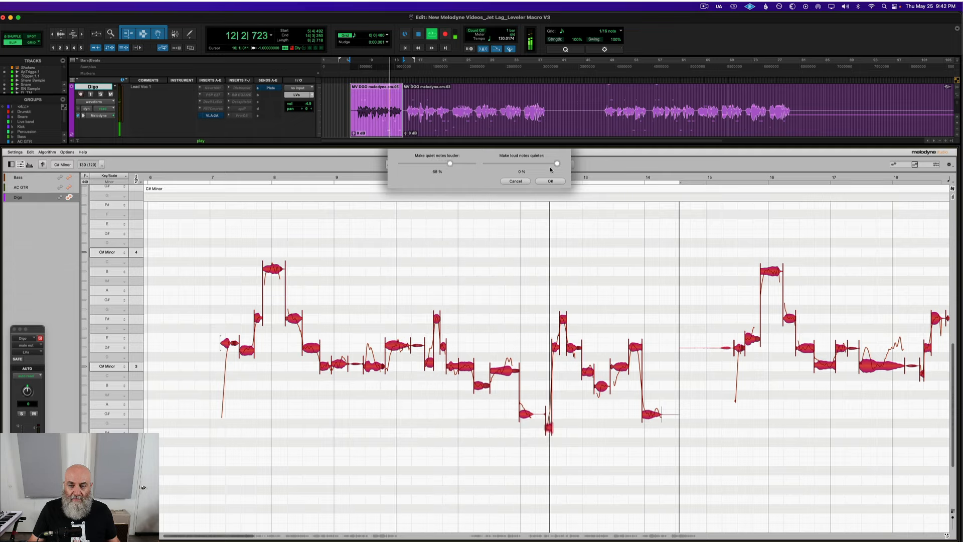
drag(557, 164, 537, 168)
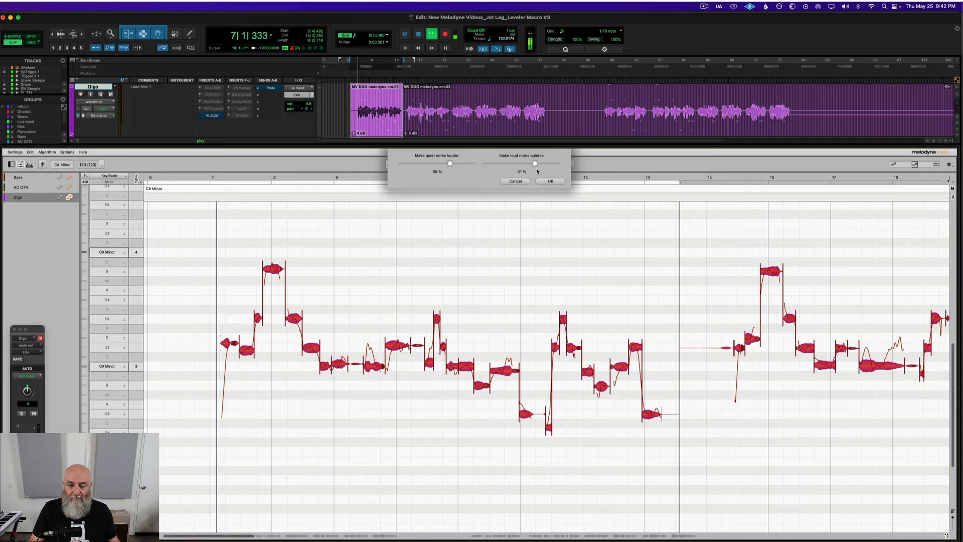
drag(537, 171, 545, 169)
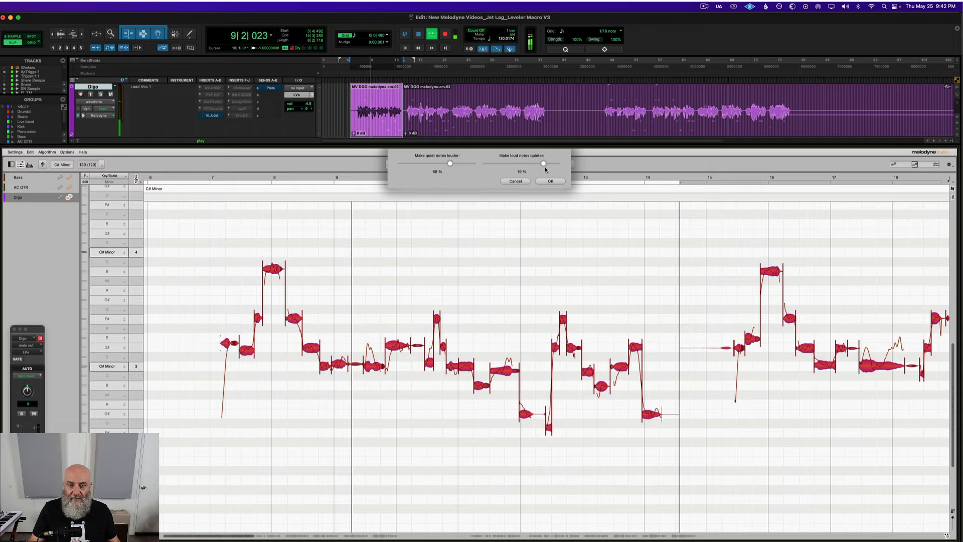
click(549, 181)
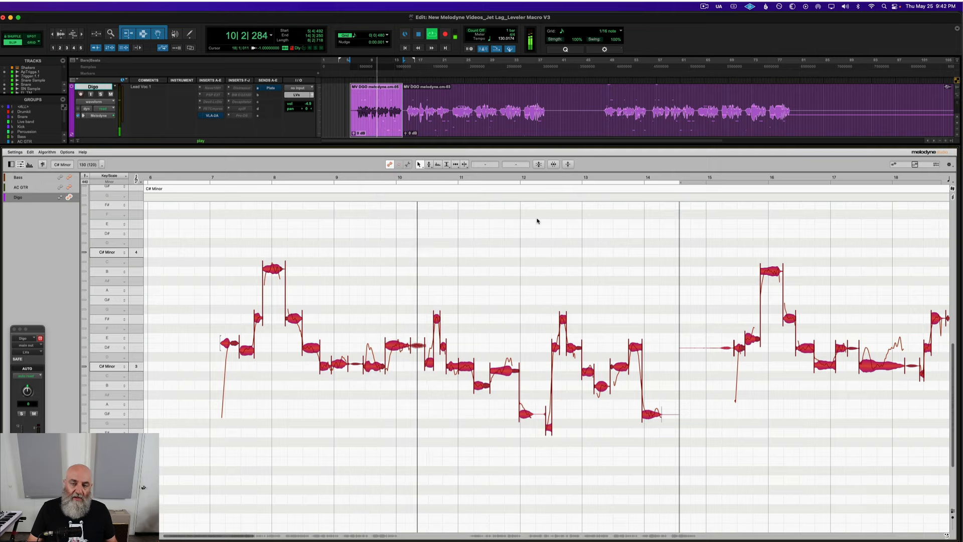
key(space)
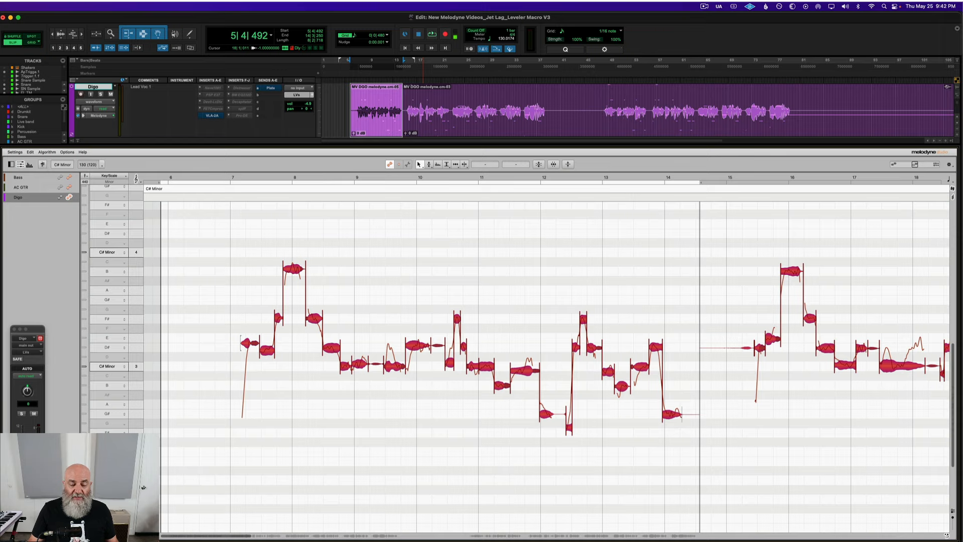
Step: Play back the lead vocal section, comparing the original unedited audio with the levelled version
click(43, 166)
key(space)
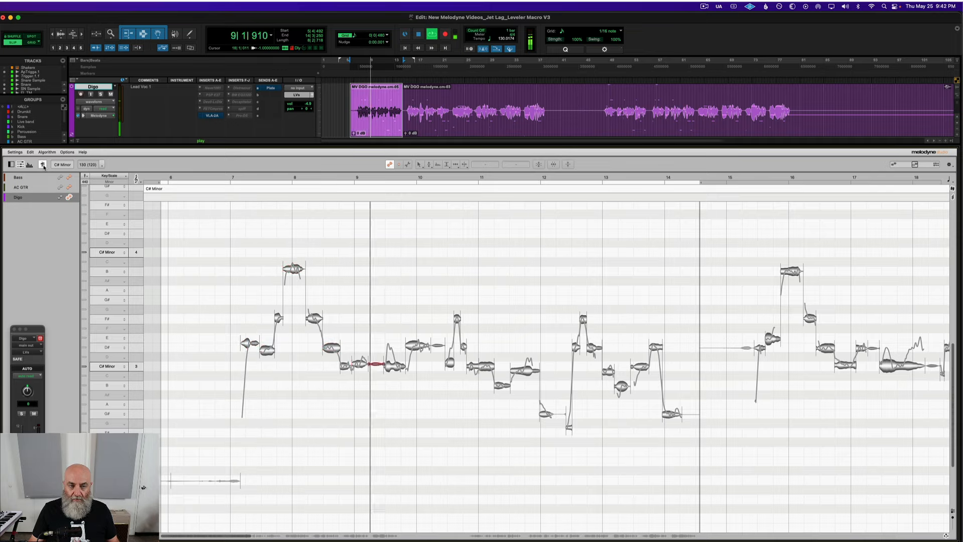
click(43, 167)
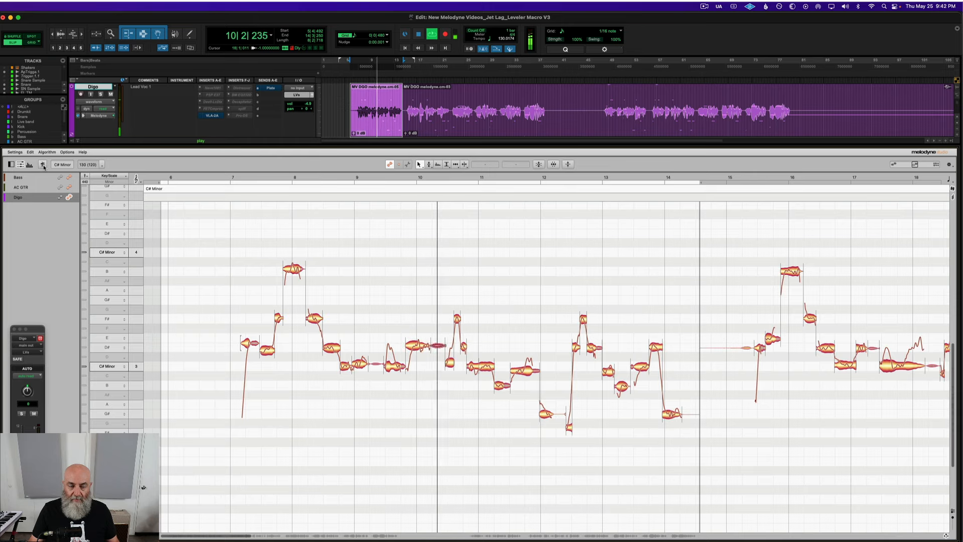